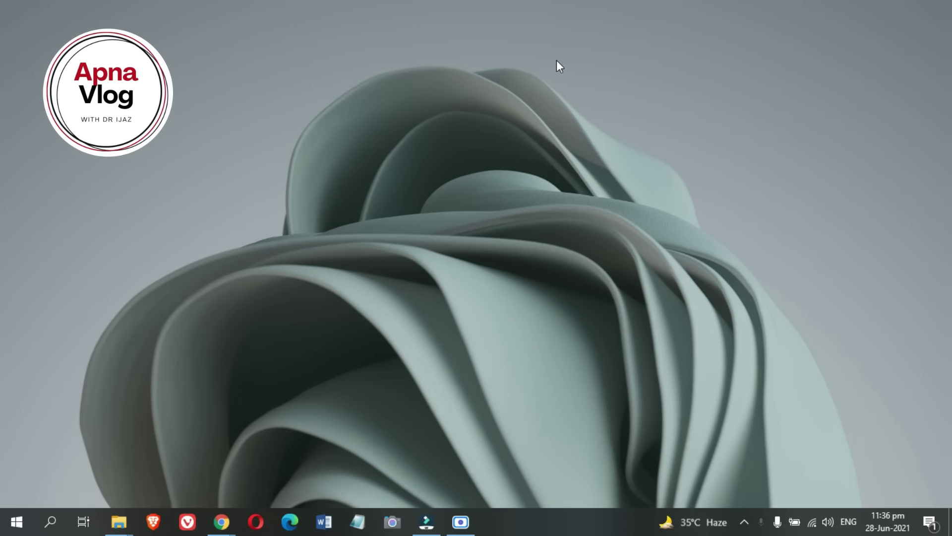
pyautogui.rightClick(265, 159)
pyautogui.click(299, 201)
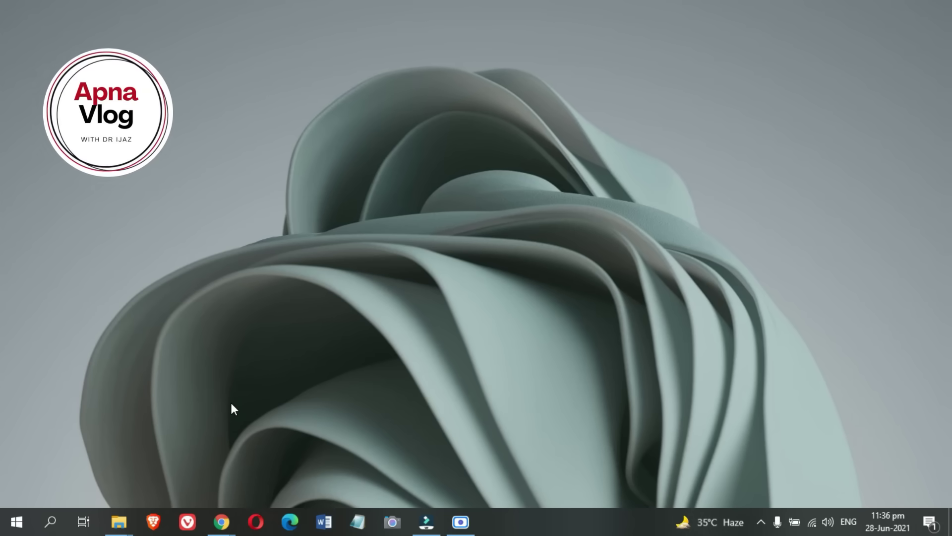
# Step: Switch to Filmora and place the pexels-c-technical clip three times in a row on the timeline, keeping the 1920 x 1080 25fps project settings
pyautogui.click(426, 524)
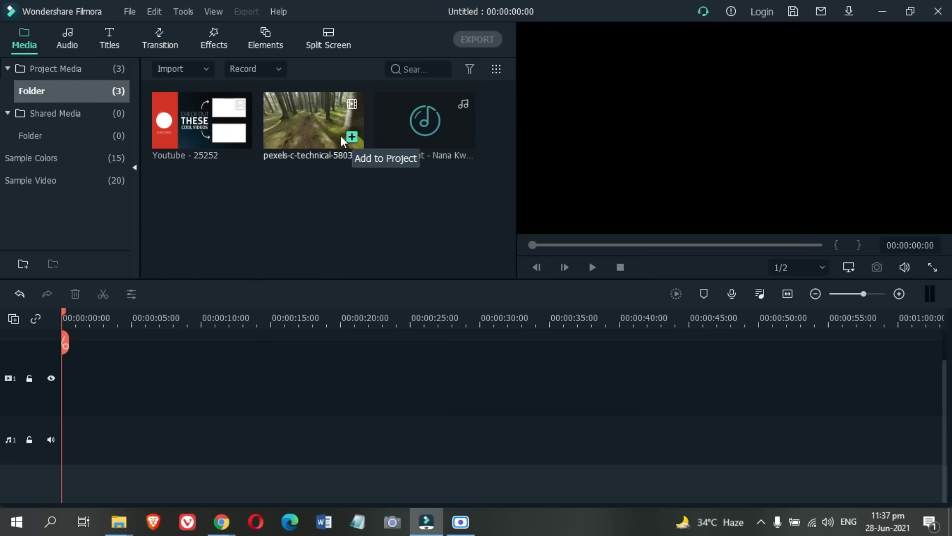
pyautogui.click(352, 137)
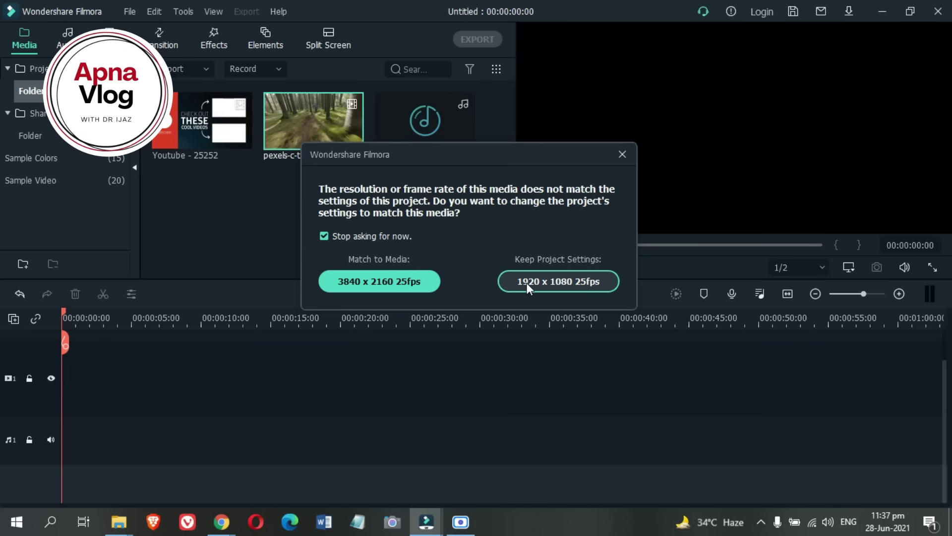
pyautogui.click(555, 280)
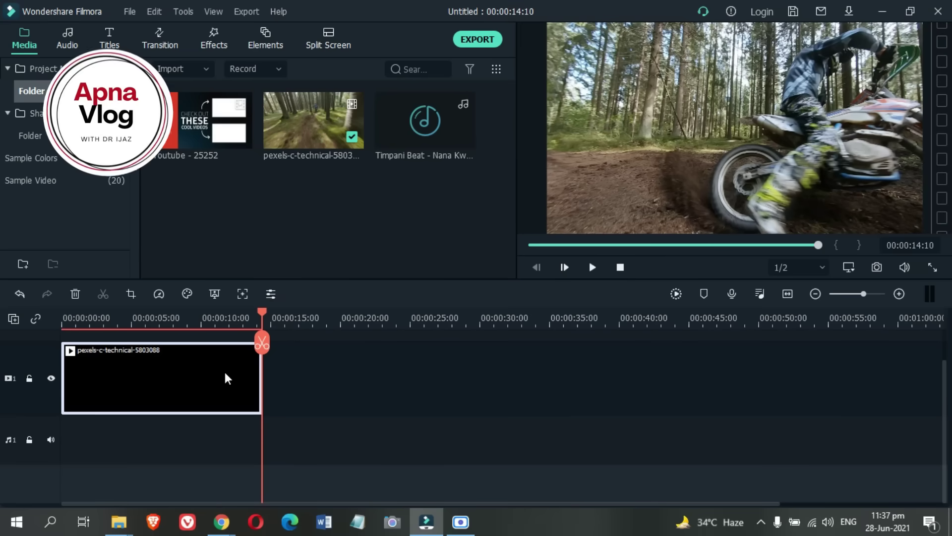
pyautogui.hotkey('ctrl', 'v')
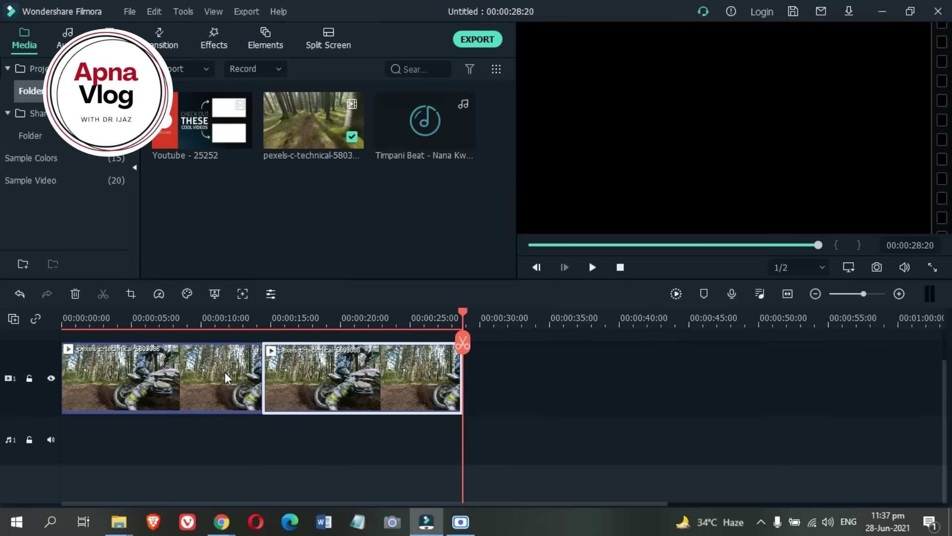
pyautogui.hotkey('ctrl', 'v')
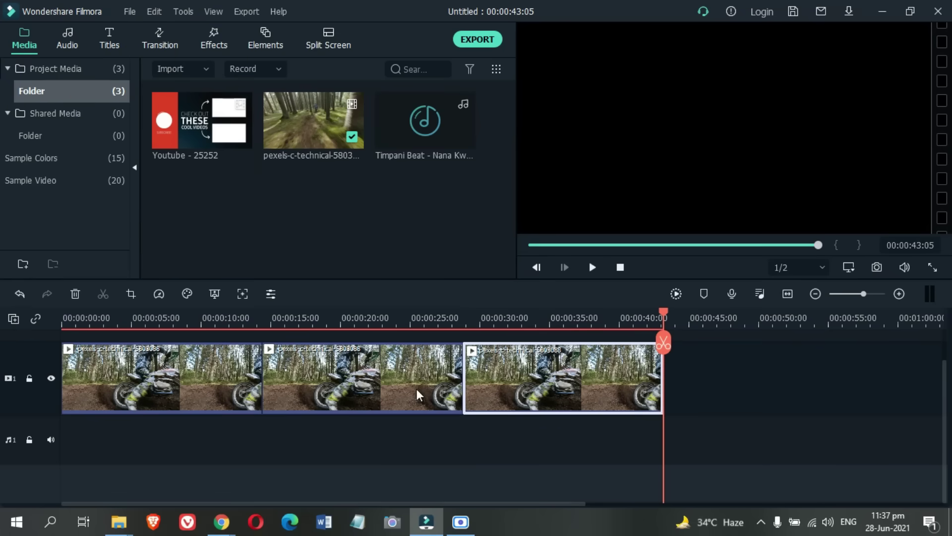
# Step: Add the Timpani Beat music to the audio track from the start and cut off the part beyond the video's end at 00:00:43:05
pyautogui.moveTo(462, 139)
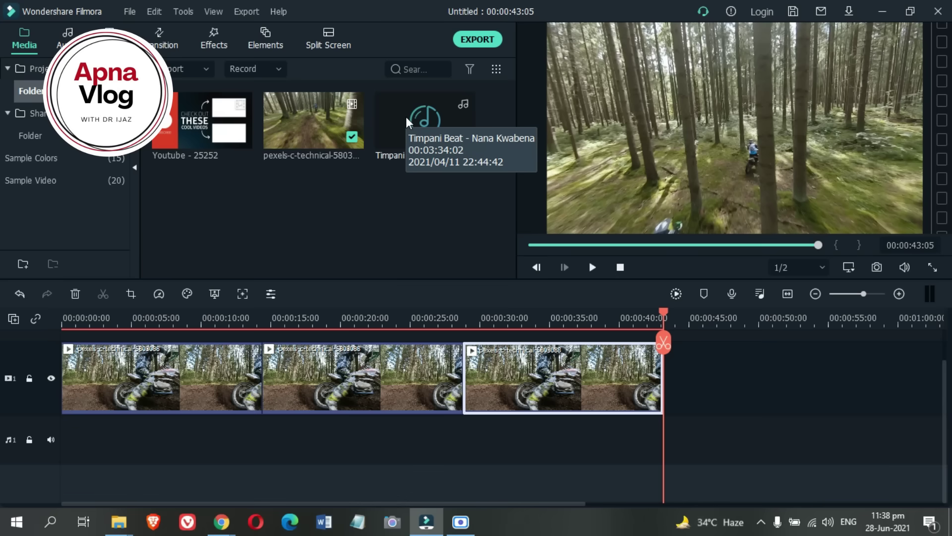
pyautogui.click(405, 117)
pyautogui.moveTo(405, 117); pyautogui.dragTo(66, 454)
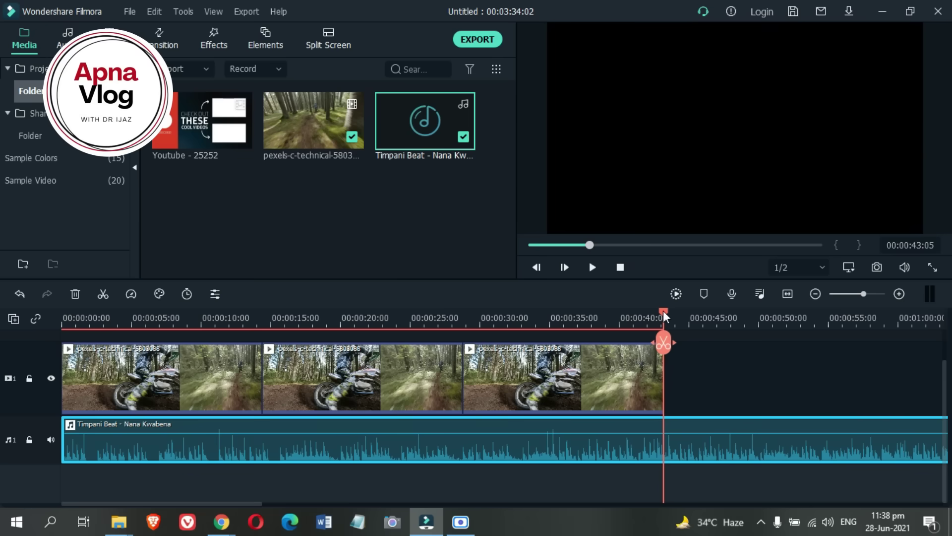
pyautogui.click(104, 295)
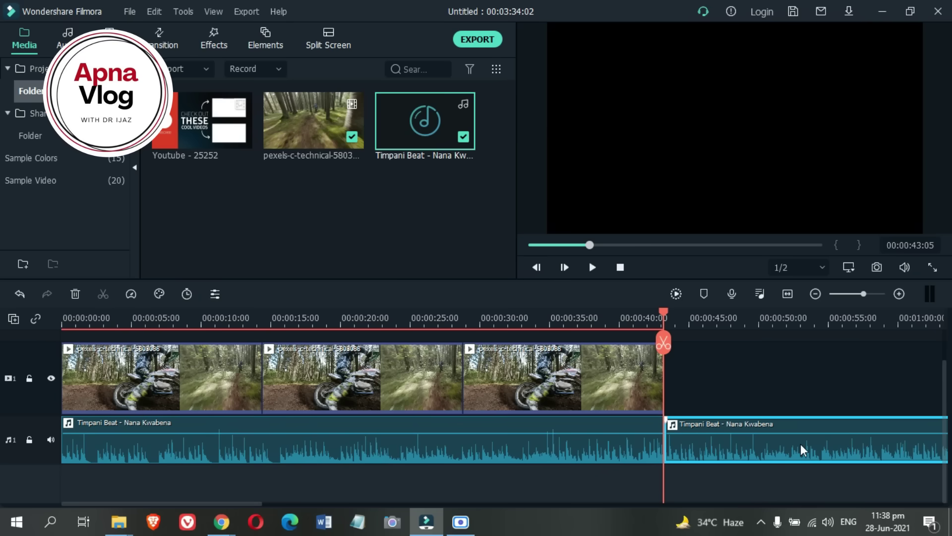
pyautogui.press('Delete')
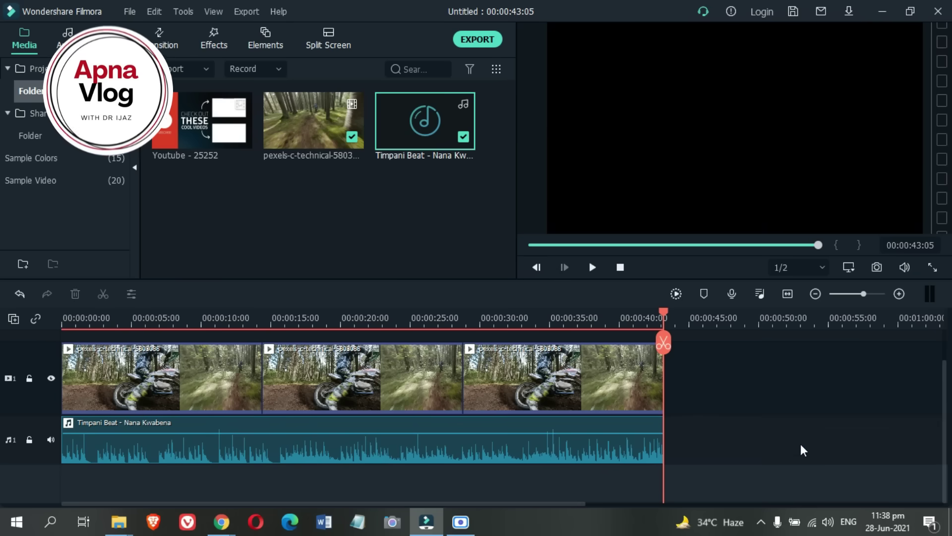
# Step: Preview the timeline from the beginning, set the speaker volume to 40 during playback, and stop the preview
pyautogui.click(623, 263)
pyautogui.click(590, 269)
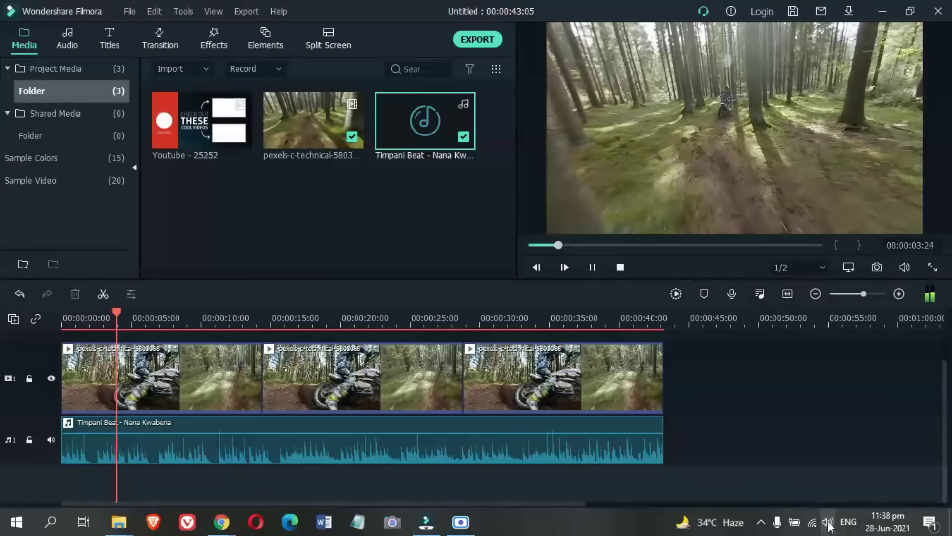
pyautogui.click(828, 523)
pyautogui.click(812, 489)
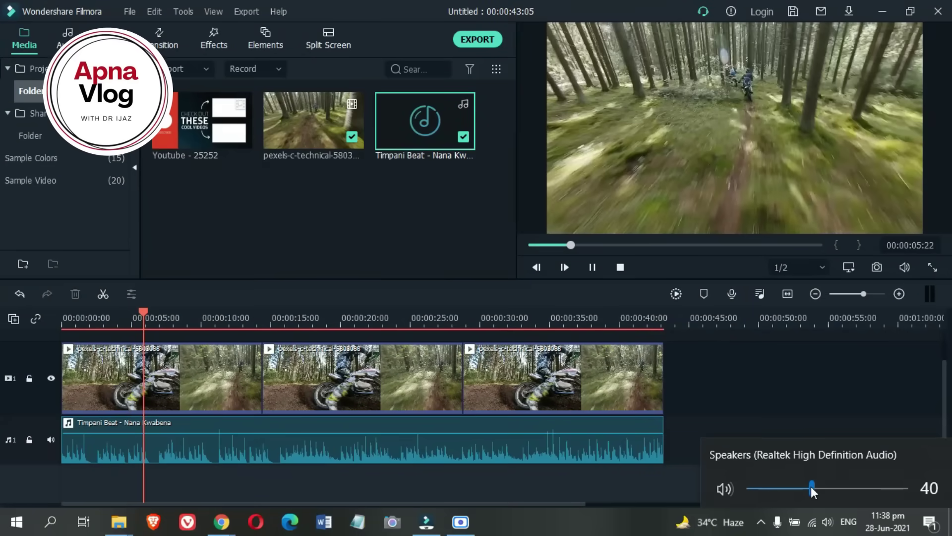
pyautogui.click(593, 268)
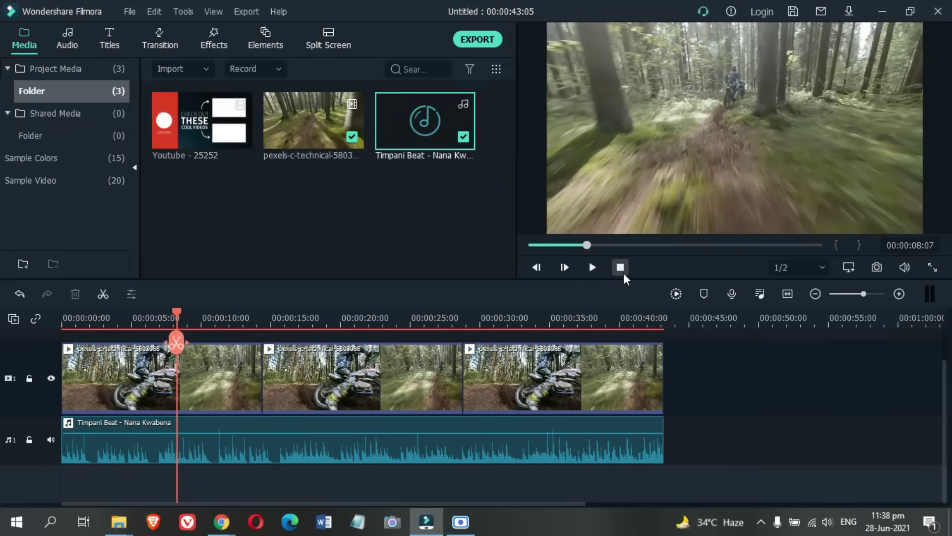
pyautogui.click(620, 267)
# Step: Append the Youtube - 25252 end screen clip after the last video clip on the timeline
pyautogui.click(297, 429)
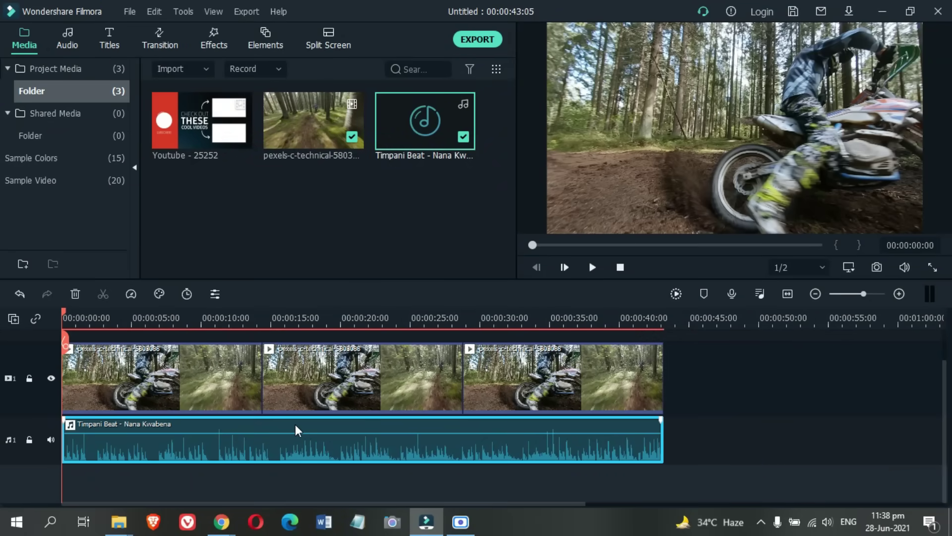
pyautogui.press('End')
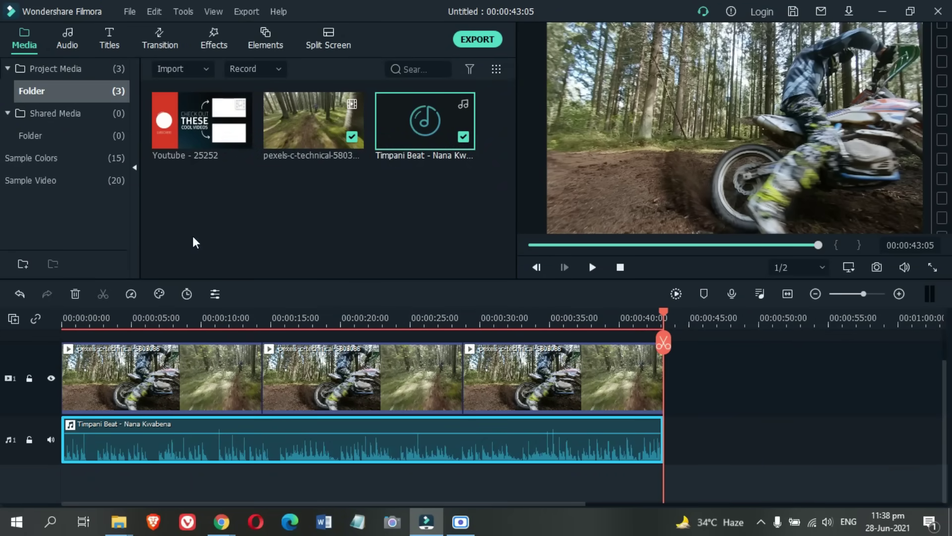
pyautogui.moveTo(245, 144)
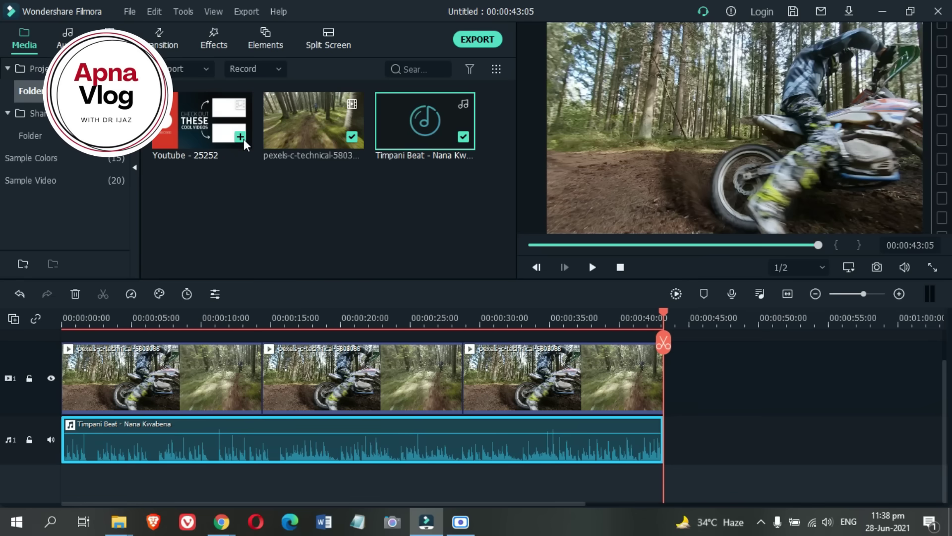
pyautogui.click(241, 138)
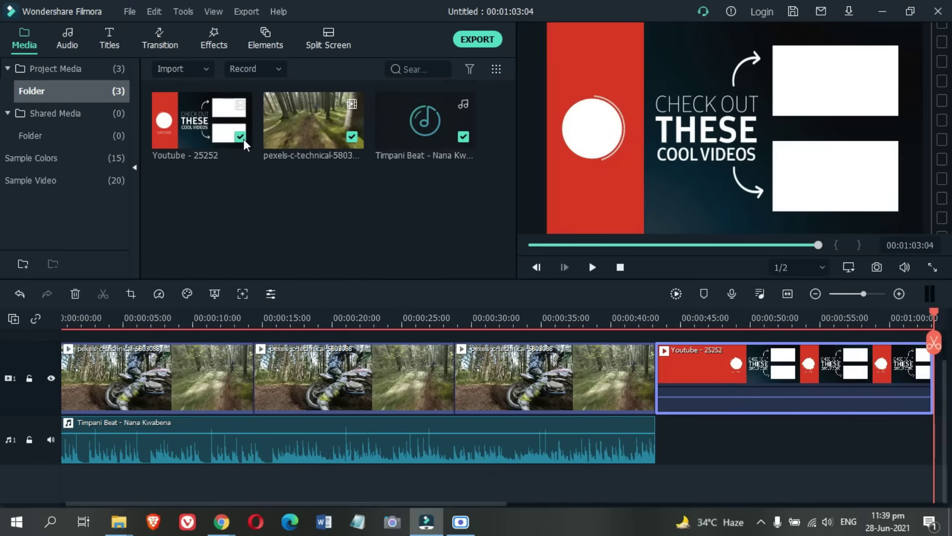
# Step: Export the project to the Desktop as a 1920x1080 MP4 named My Sample Video and close the finished export dialog
pyautogui.click(476, 40)
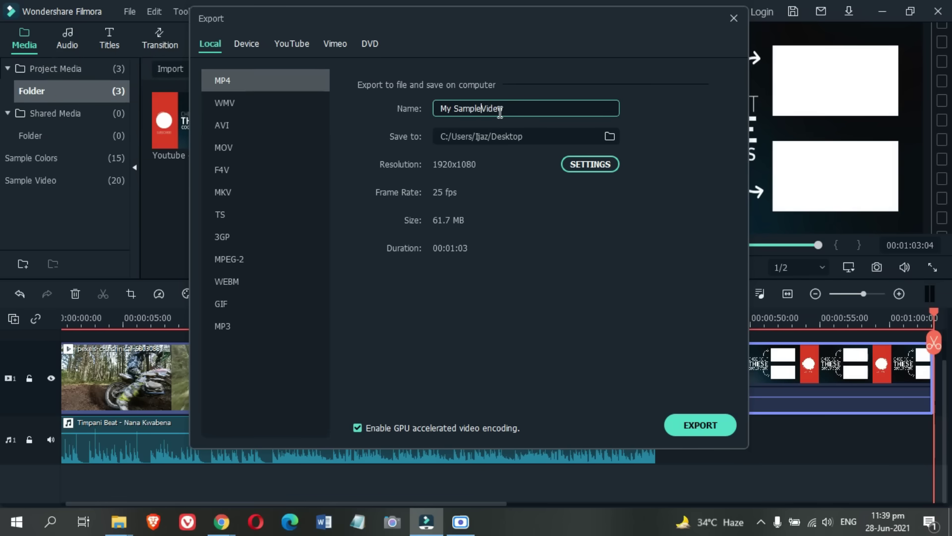
pyautogui.click(692, 429)
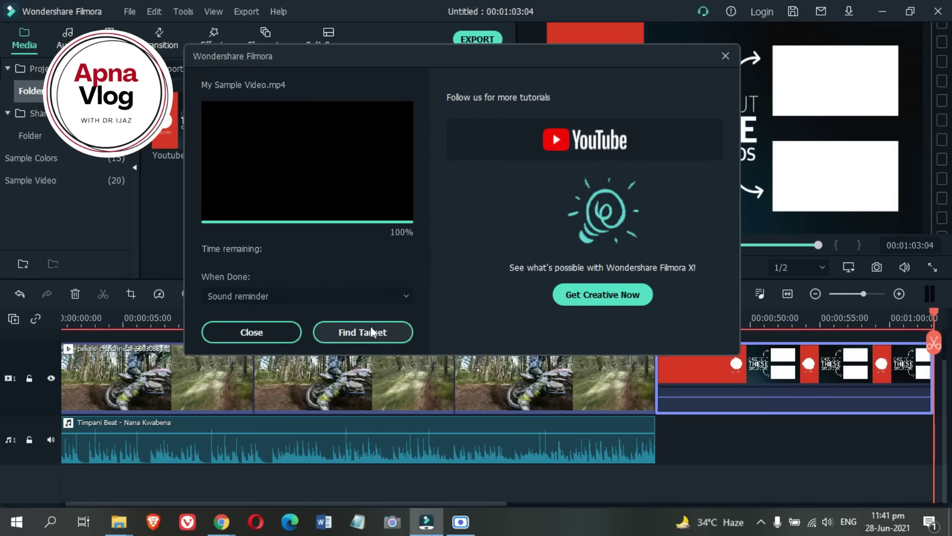
pyautogui.click(267, 331)
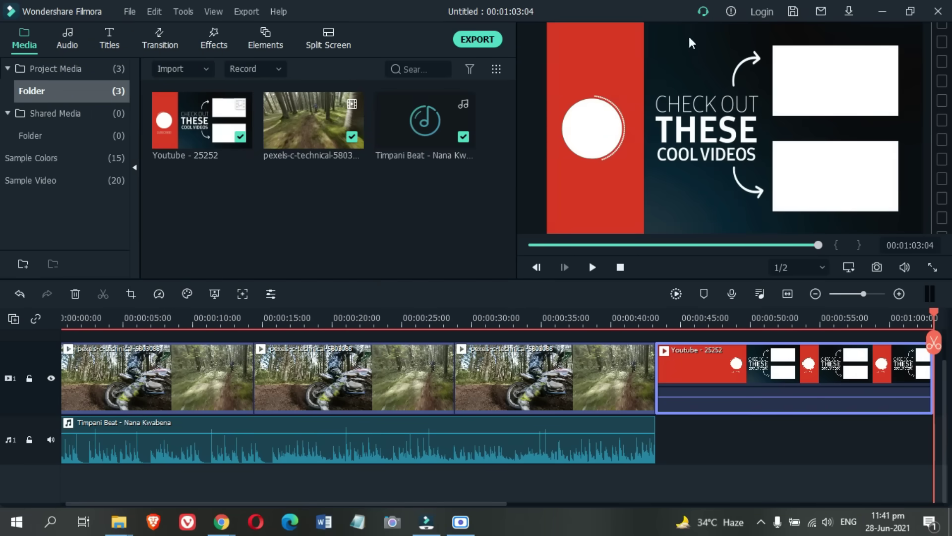
# Step: Switch to YouTube Studio in Chrome and upload the file My Sample Video.mp4 as a new video
pyautogui.click(882, 11)
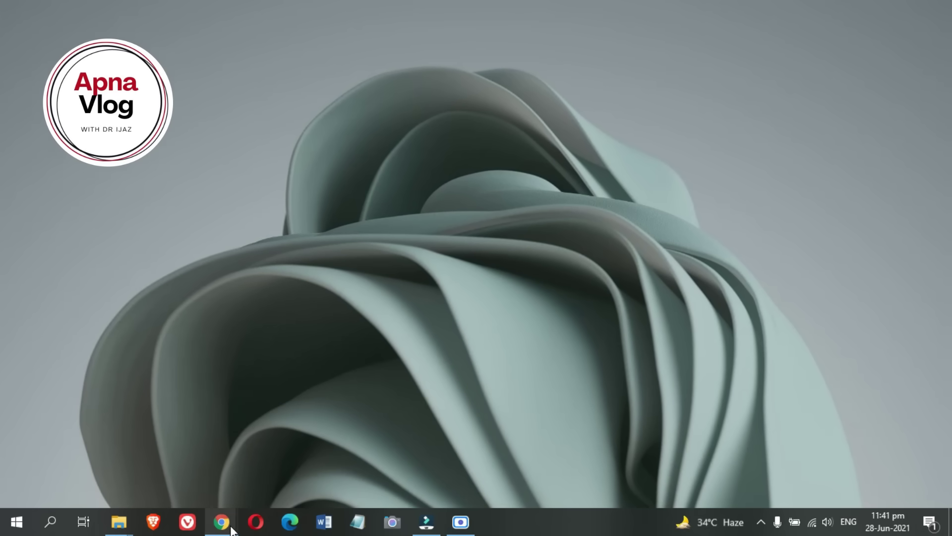
pyautogui.moveTo(226, 523)
pyautogui.click(148, 480)
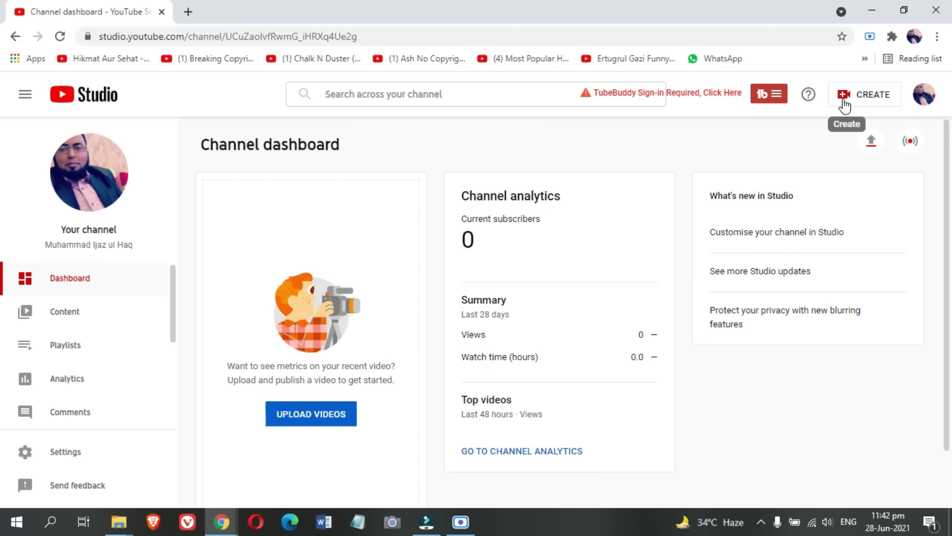
pyautogui.click(859, 99)
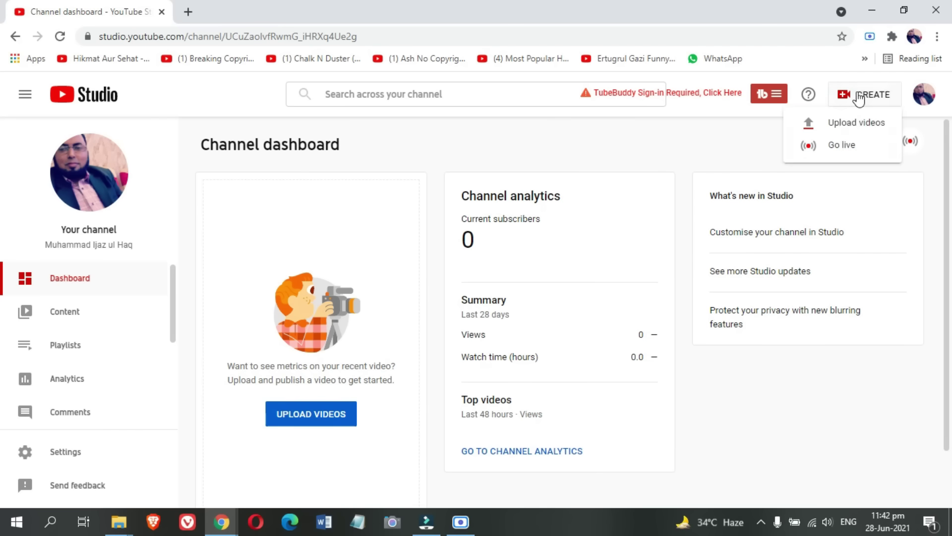
pyautogui.click(834, 125)
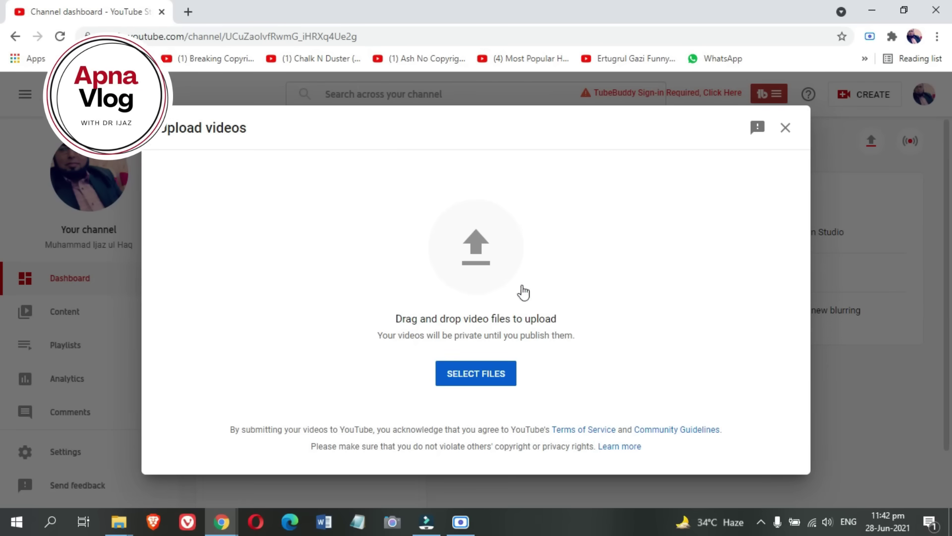
pyautogui.click(480, 373)
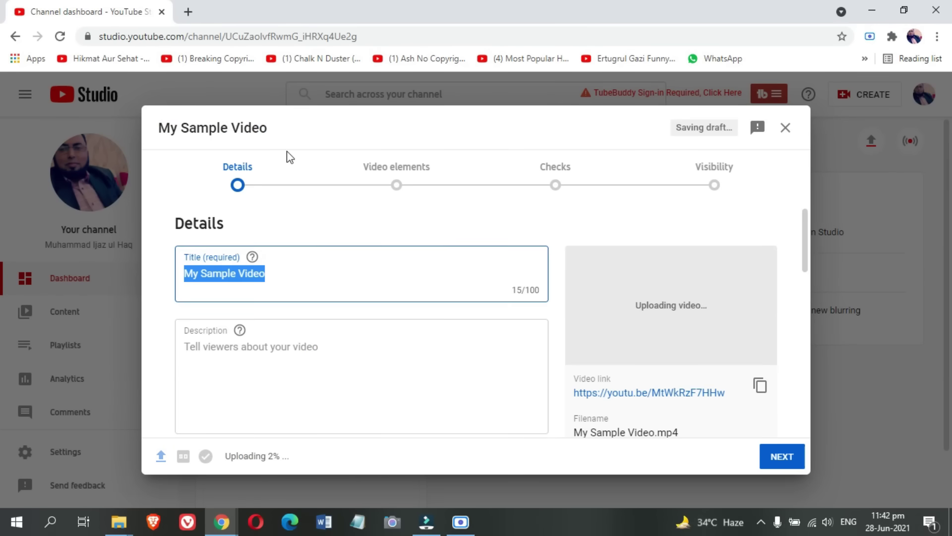
# Step: Look through the upload's details from title and description to audience, and expand the additional options to examine tags, language, recording date and licence
pyautogui.click(277, 274)
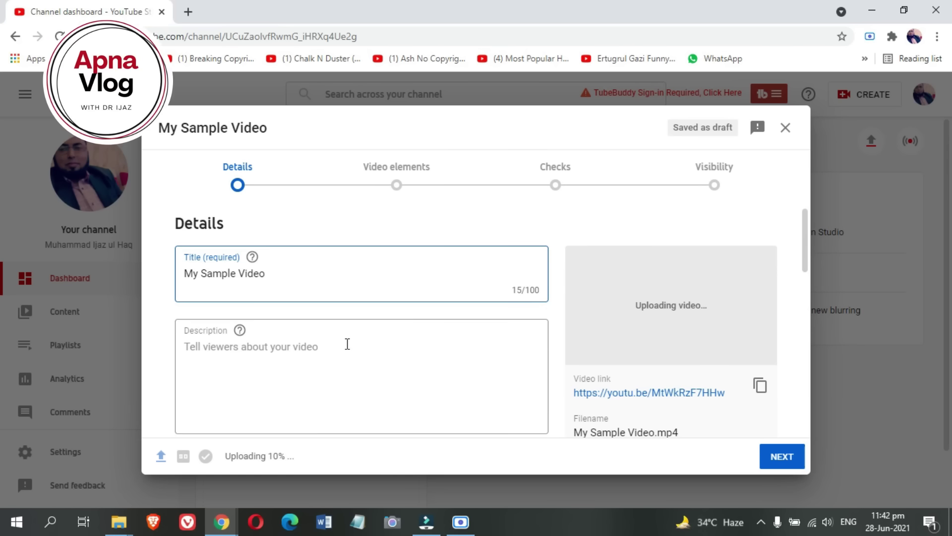
pyautogui.click(314, 355)
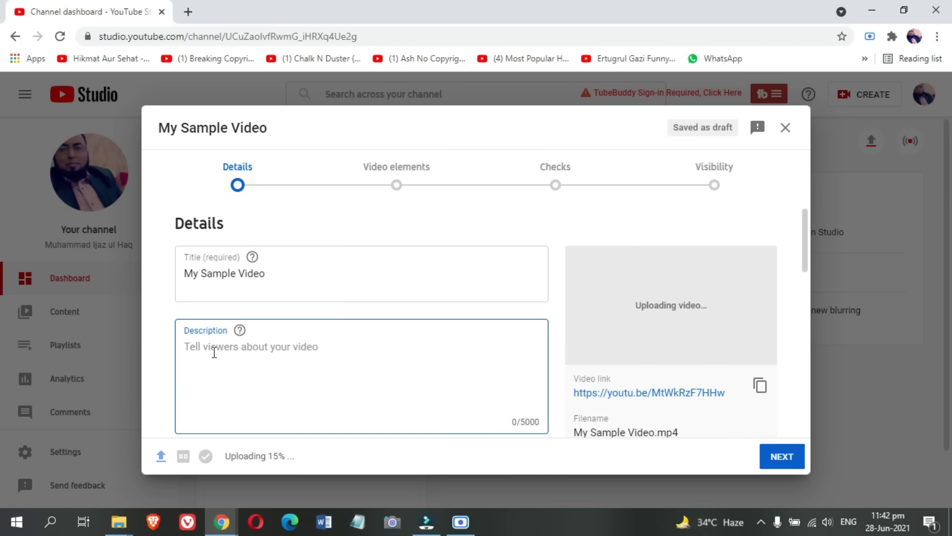
pyautogui.scroll(-4, 162, 372)
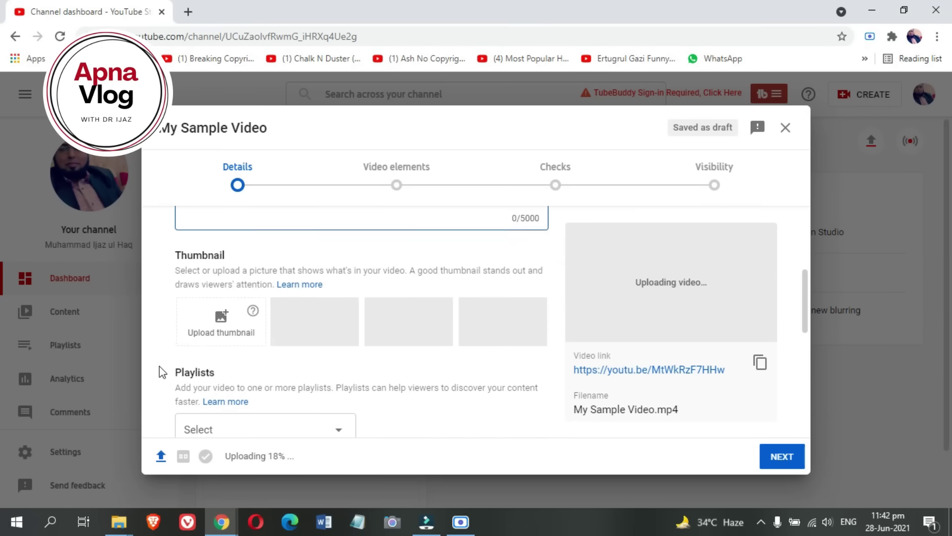
pyautogui.scroll(-1, 214, 325)
pyautogui.scroll(-6, 201, 342)
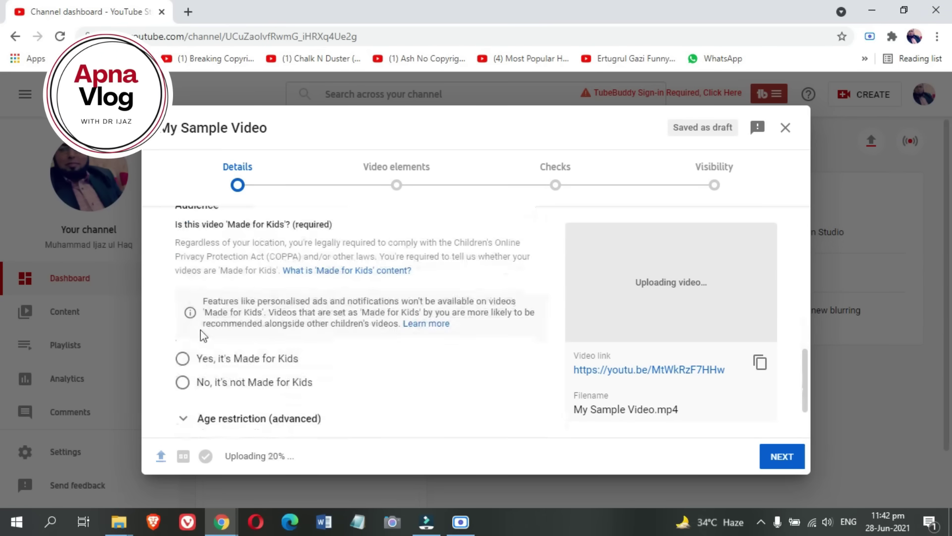
pyautogui.click(199, 374)
pyautogui.scroll(-5, 199, 375)
pyautogui.scroll(-6, 198, 375)
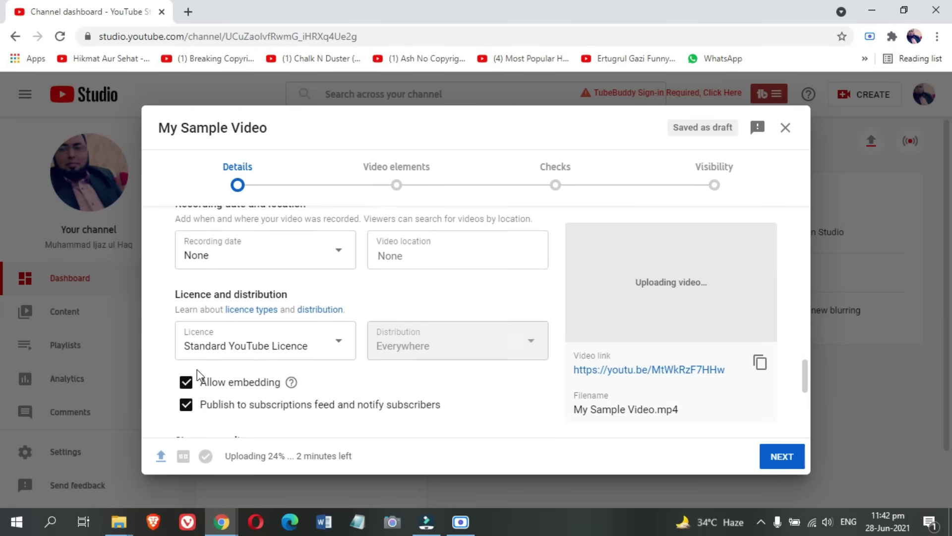
pyautogui.scroll(-3, 199, 376)
pyautogui.scroll(4, 196, 379)
pyautogui.scroll(4, 202, 397)
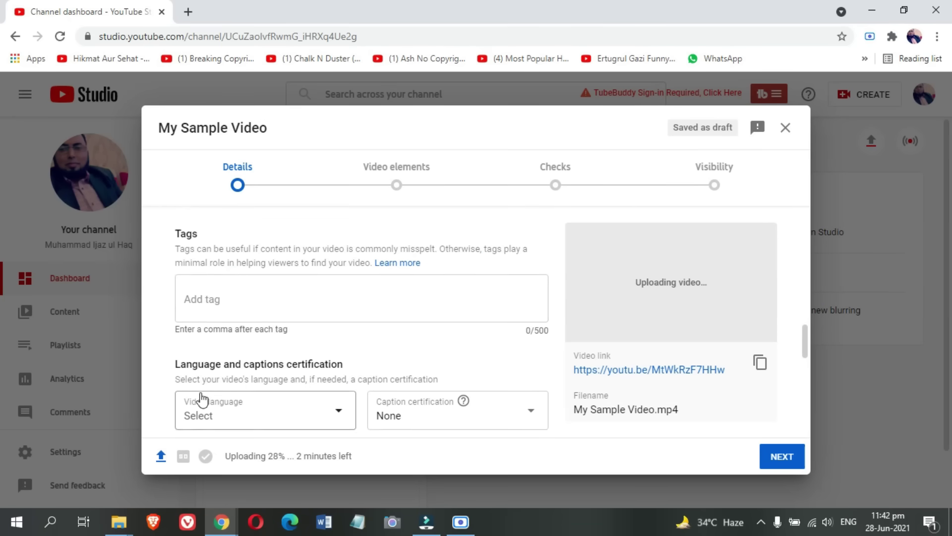
pyautogui.click(248, 312)
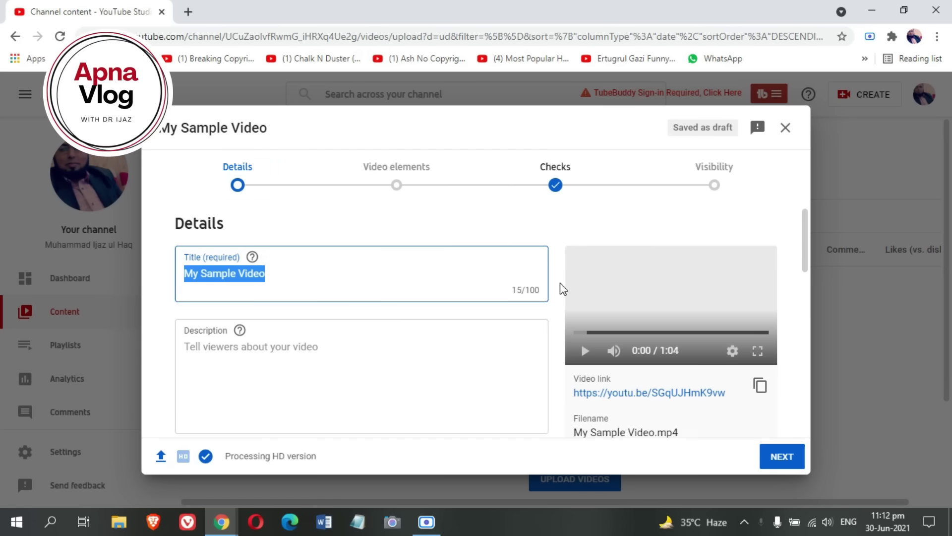
# Step: Mark the video as not Made for Kids and continue to the Video elements stage of the upload
pyautogui.scroll(-10, 560, 284)
pyautogui.scroll(5, 560, 284)
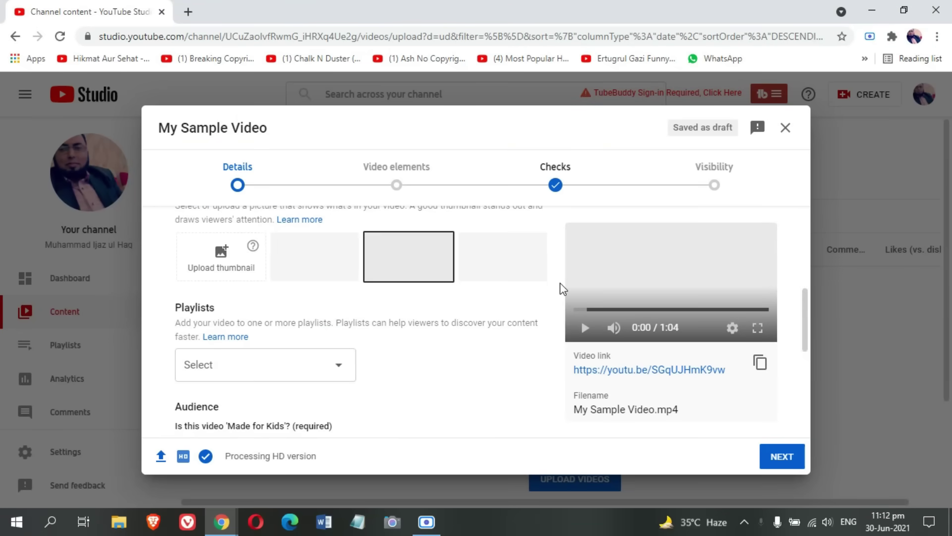
pyautogui.scroll(1, 560, 286)
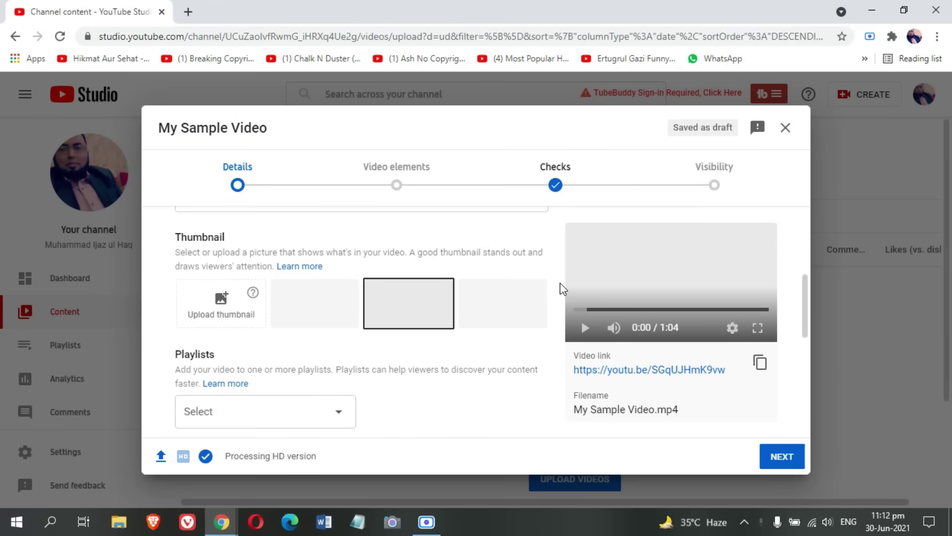
pyautogui.scroll(-5, 560, 284)
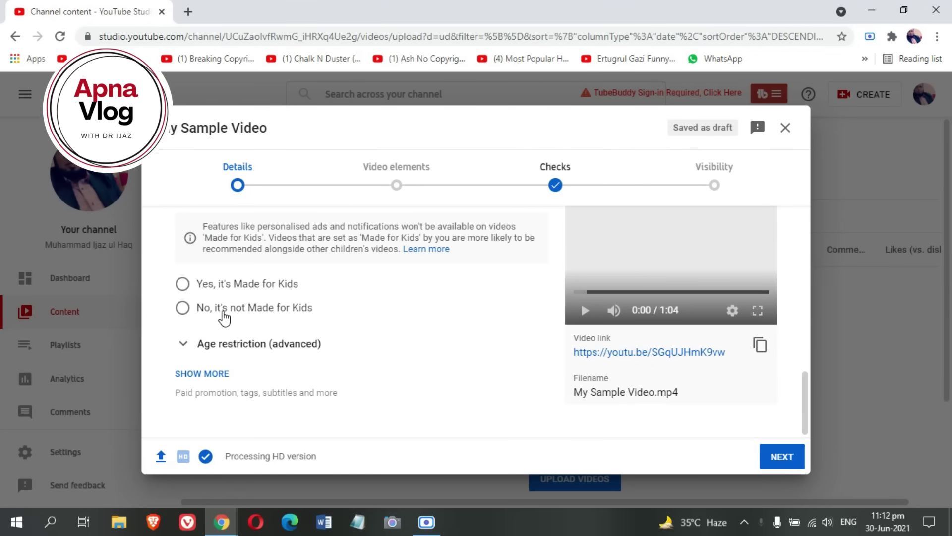
pyautogui.click(277, 306)
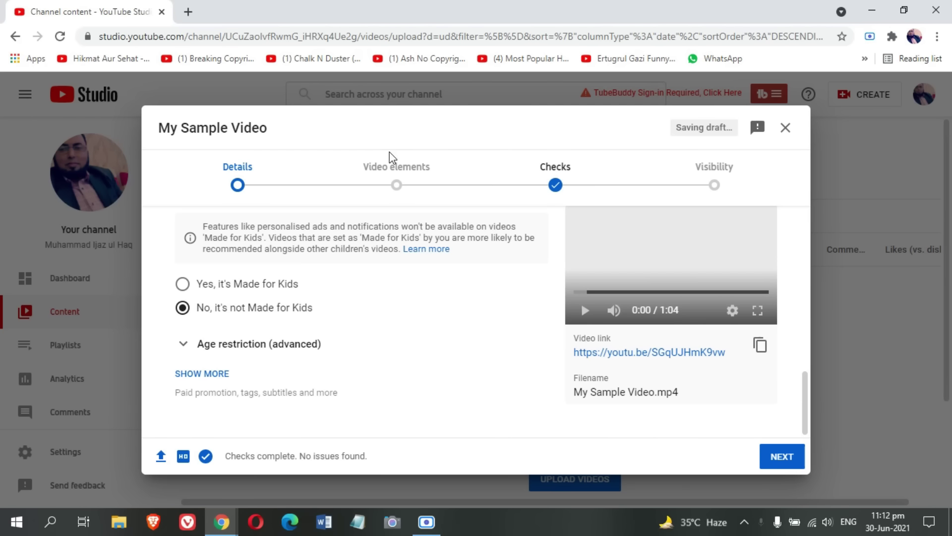
pyautogui.click(400, 173)
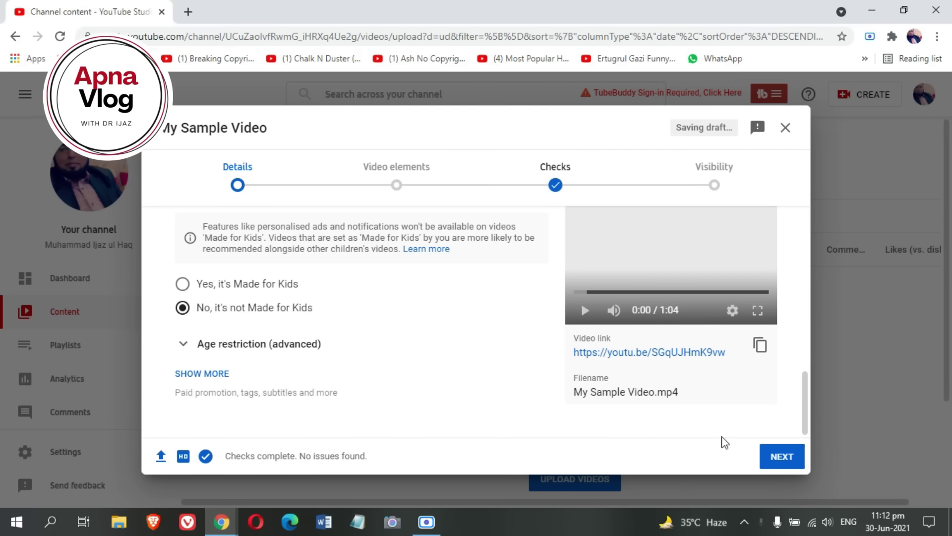
pyautogui.click(776, 457)
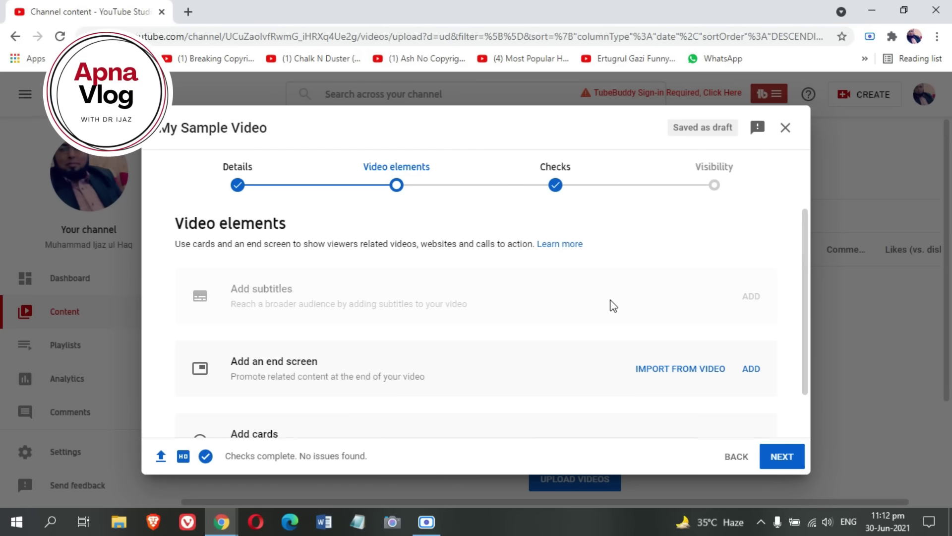
# Step: Add an end screen to the video using the template with 1 video, 1 playlist and 1 subscribe element
pyautogui.scroll(-1, 613, 306)
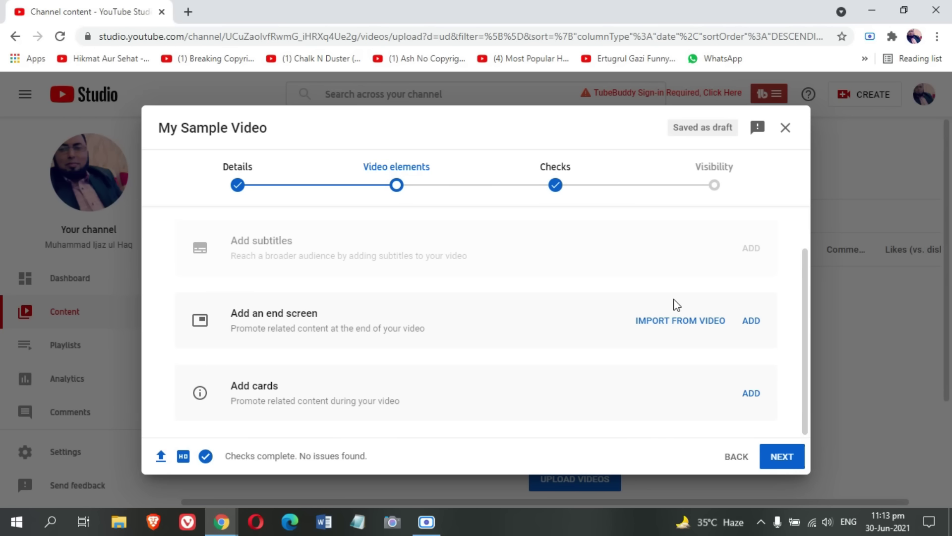
pyautogui.click(750, 321)
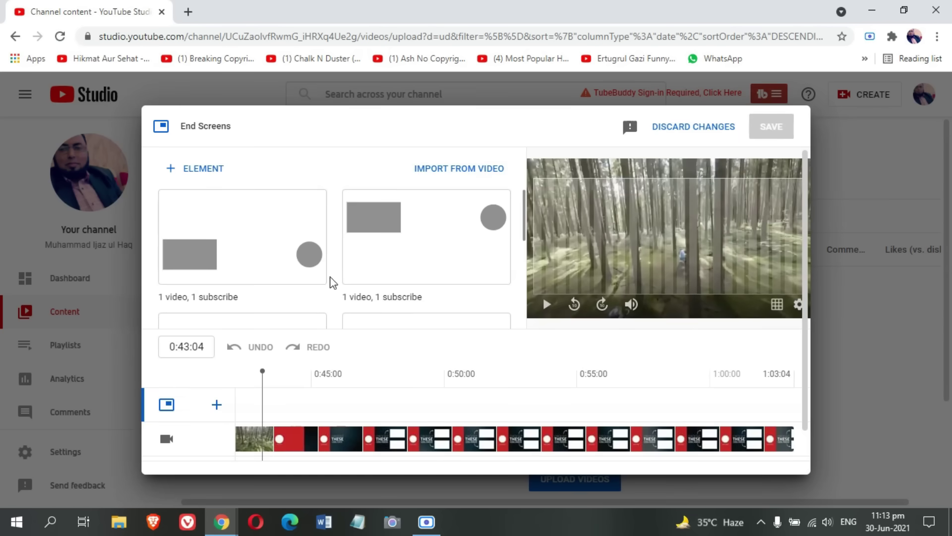
pyautogui.scroll(-2, 399, 244)
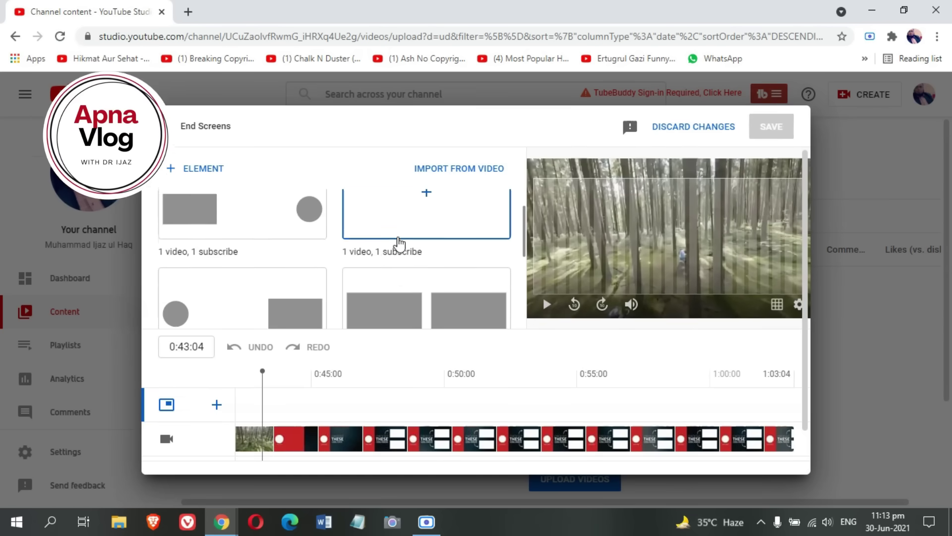
pyautogui.scroll(-3, 399, 244)
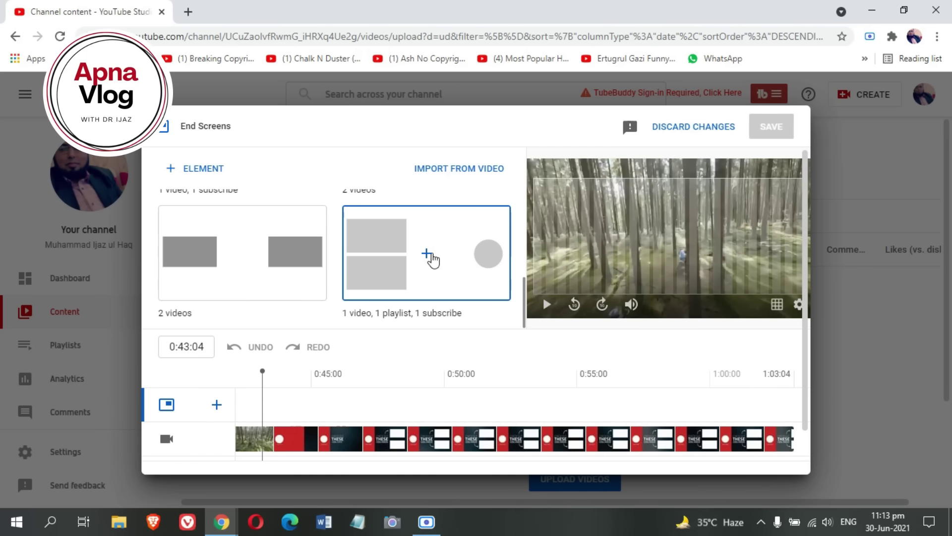
pyautogui.click(428, 258)
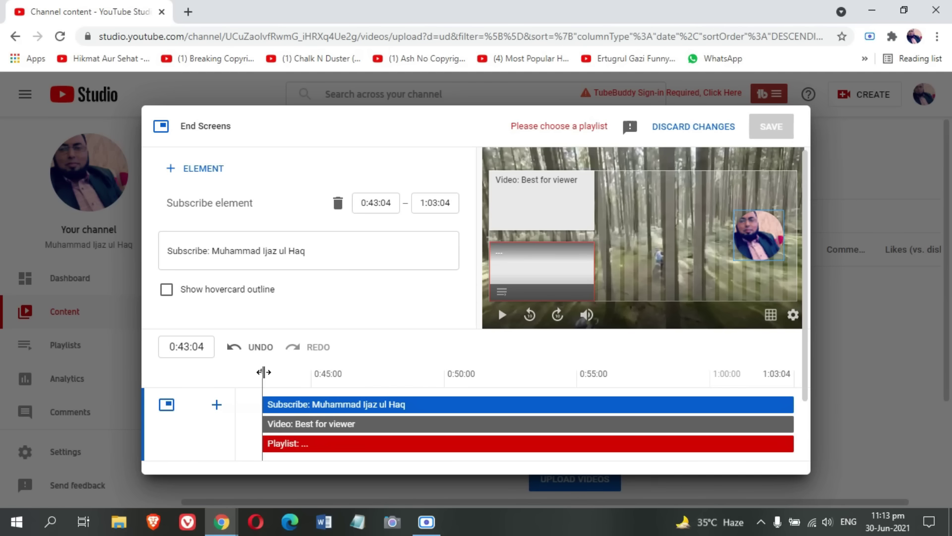
# Step: Rearrange the end screen so the subscribe element sits in the red band and the video and playlist elements stack on the opposite side
pyautogui.moveTo(263, 372); pyautogui.dragTo(364, 371)
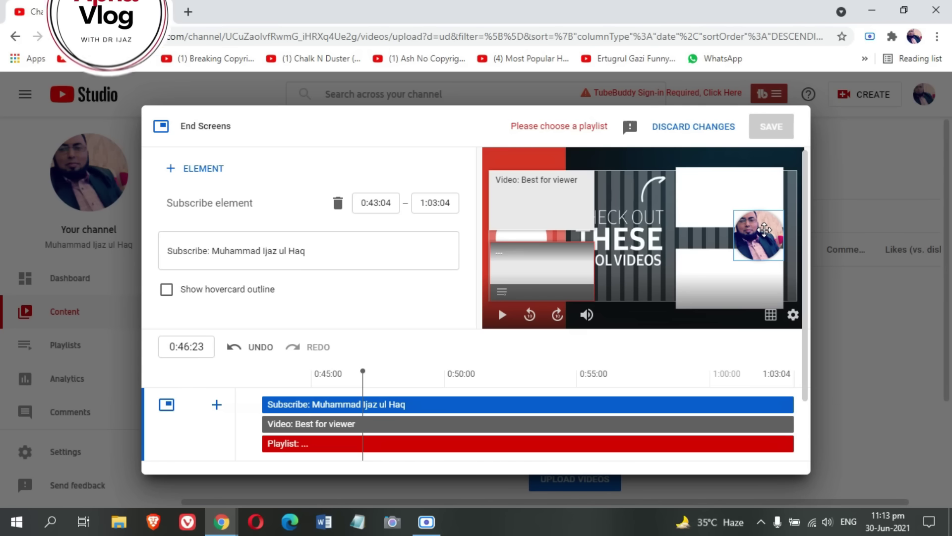
pyautogui.moveTo(764, 229); pyautogui.dragTo(529, 227)
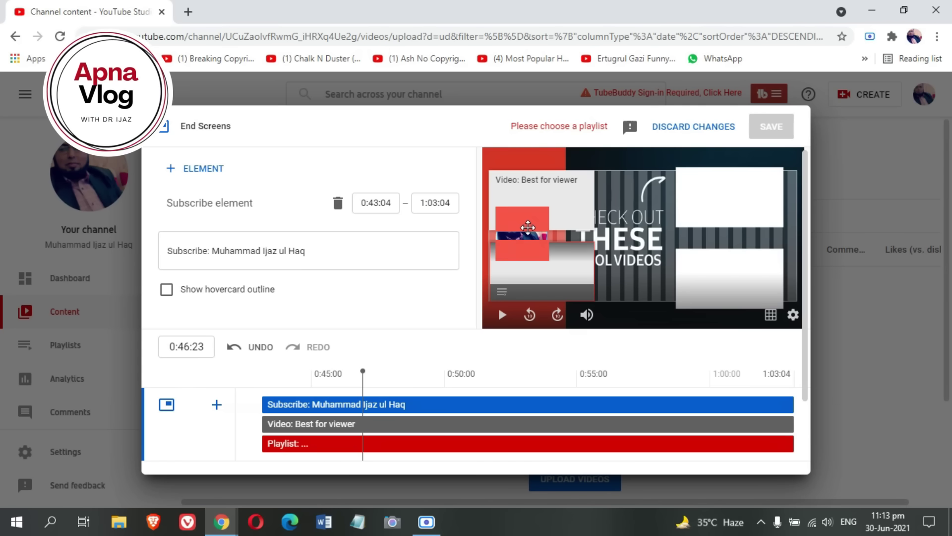
pyautogui.click(561, 204)
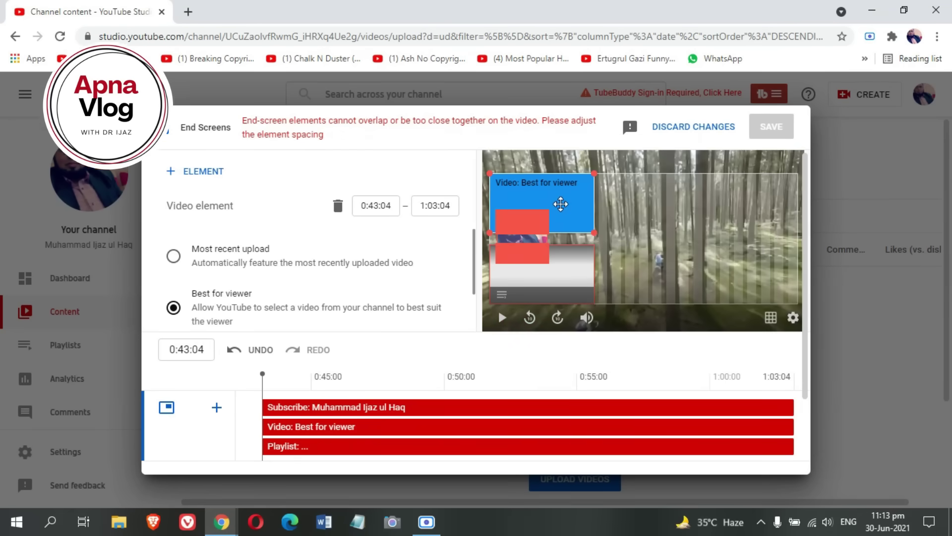
pyautogui.moveTo(561, 204); pyautogui.dragTo(780, 204)
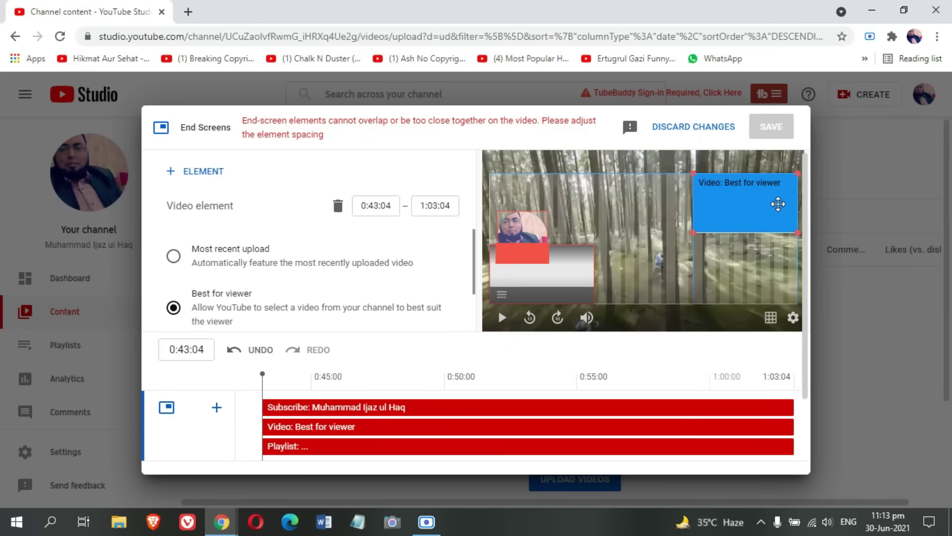
pyautogui.moveTo(575, 275); pyautogui.dragTo(776, 281)
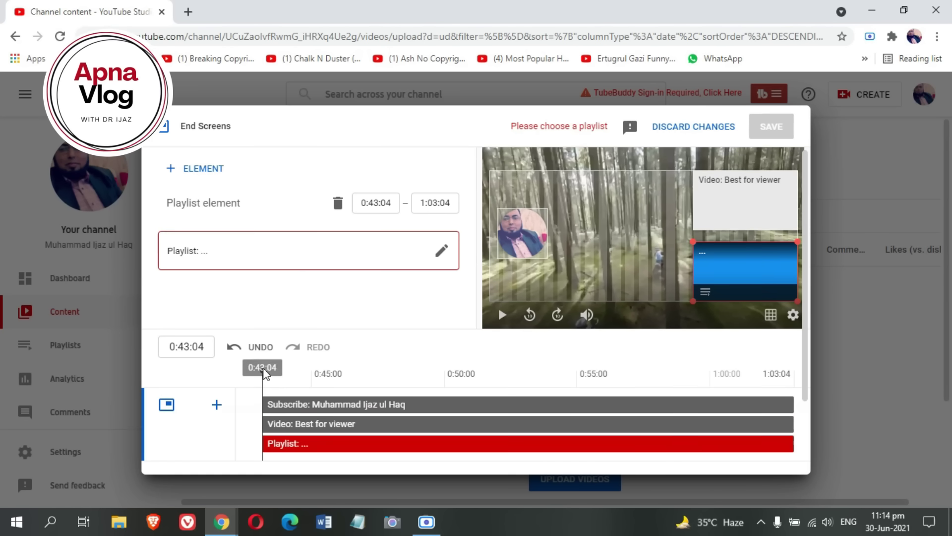
# Step: Play the preview up to the end card and align the playlist and video elements with its two white frames
pyautogui.click(501, 320)
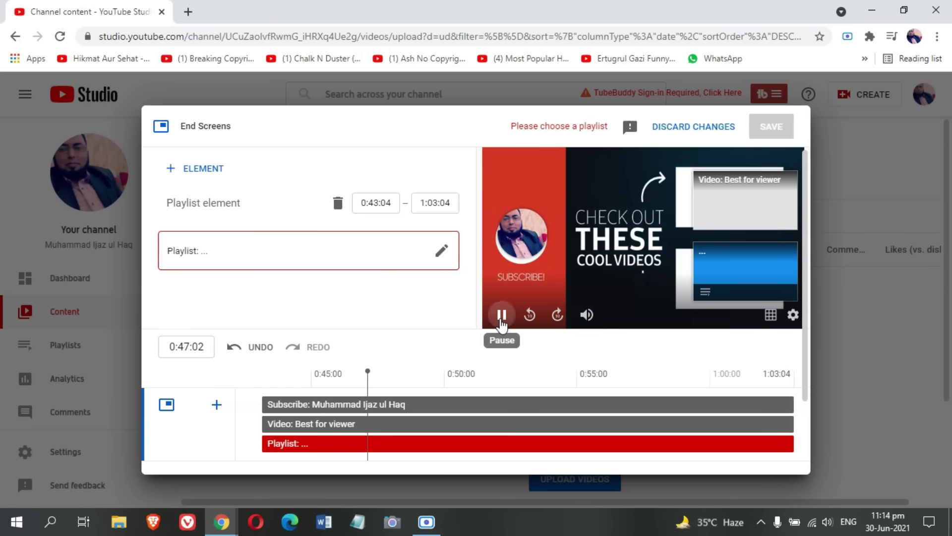
pyautogui.click(502, 322)
pyautogui.moveTo(737, 273); pyautogui.dragTo(722, 292)
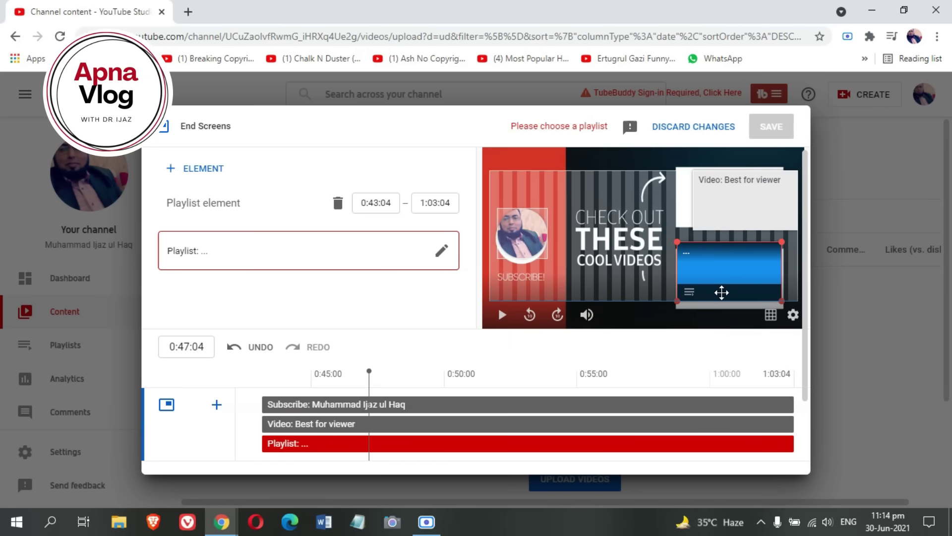
pyautogui.click(746, 210)
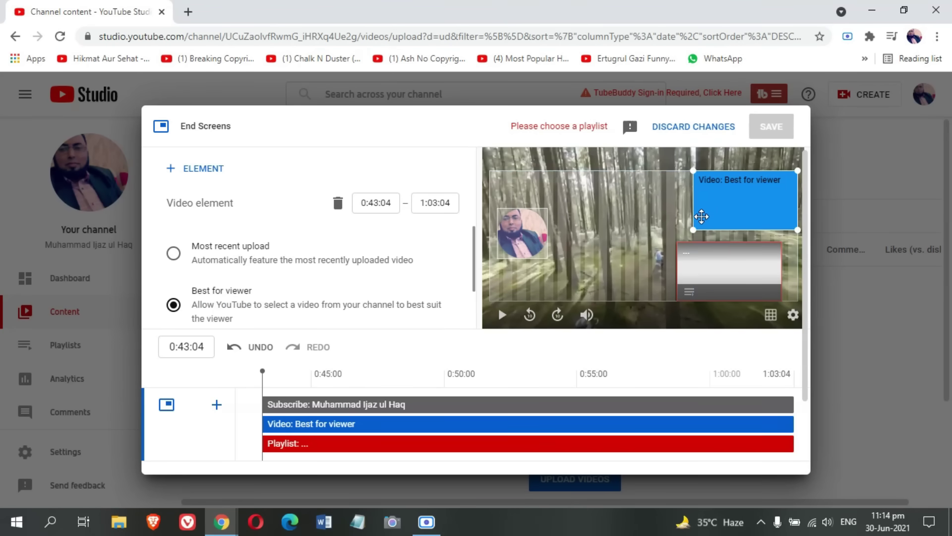
pyautogui.moveTo(716, 208); pyautogui.dragTo(698, 211)
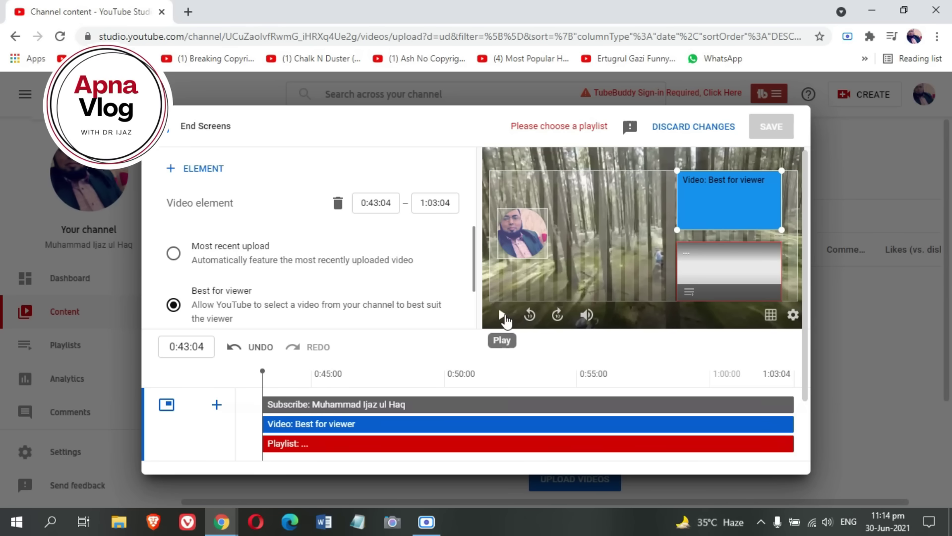
# Step: Replay the end screen preview and adjust the subscribe element to fit the circle above the SUBSCRIBE! caption
pyautogui.click(504, 318)
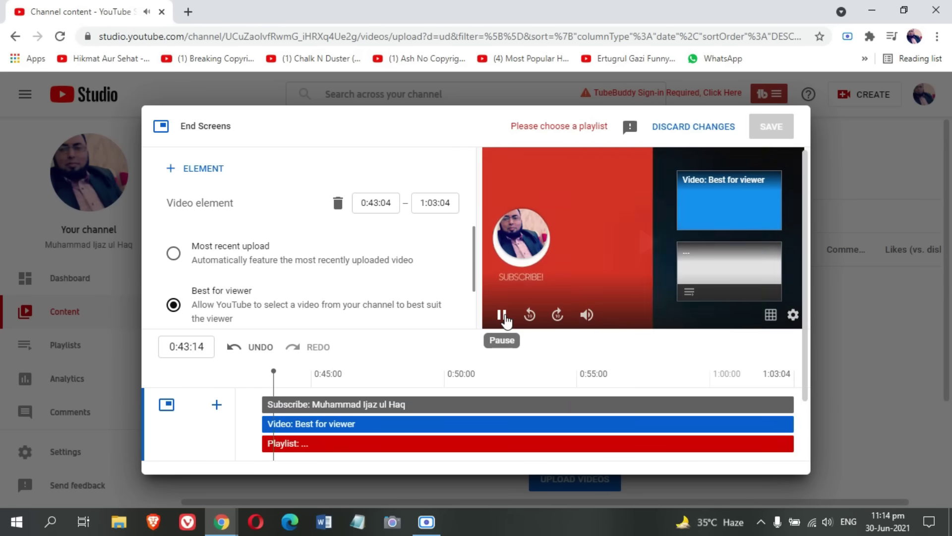
pyautogui.click(521, 243)
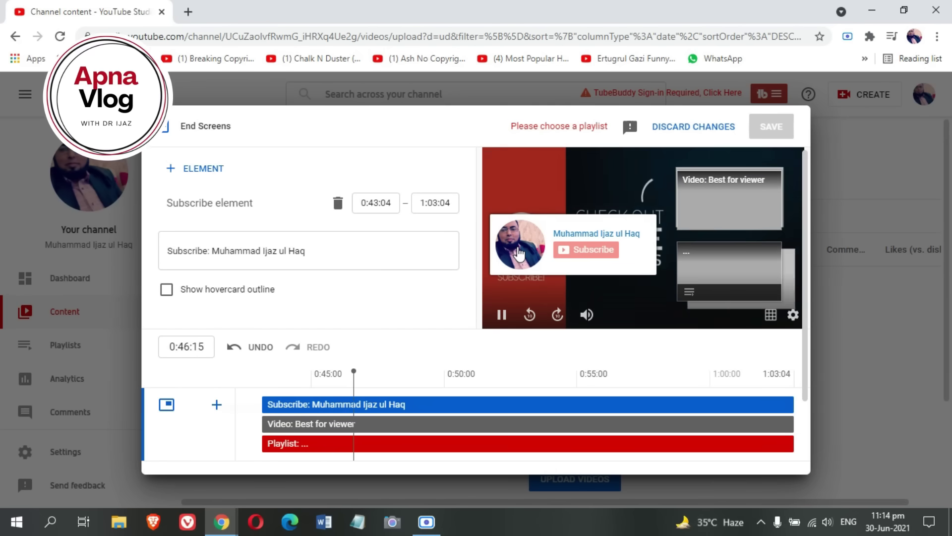
pyautogui.moveTo(523, 248)
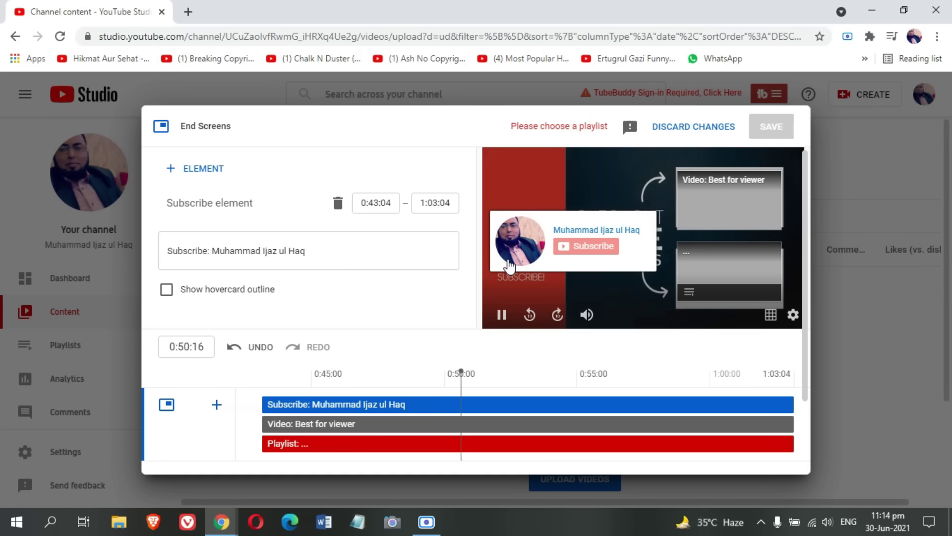
pyautogui.click(502, 316)
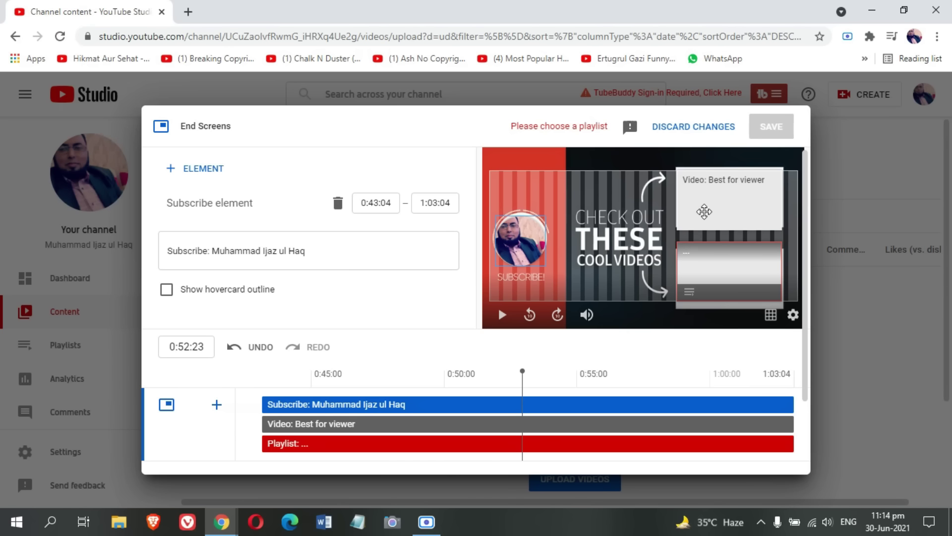
# Step: Set the video element to a specific YouTube video by searching for apnavlog and choosing the Tea is Fantastic video
pyautogui.click(707, 187)
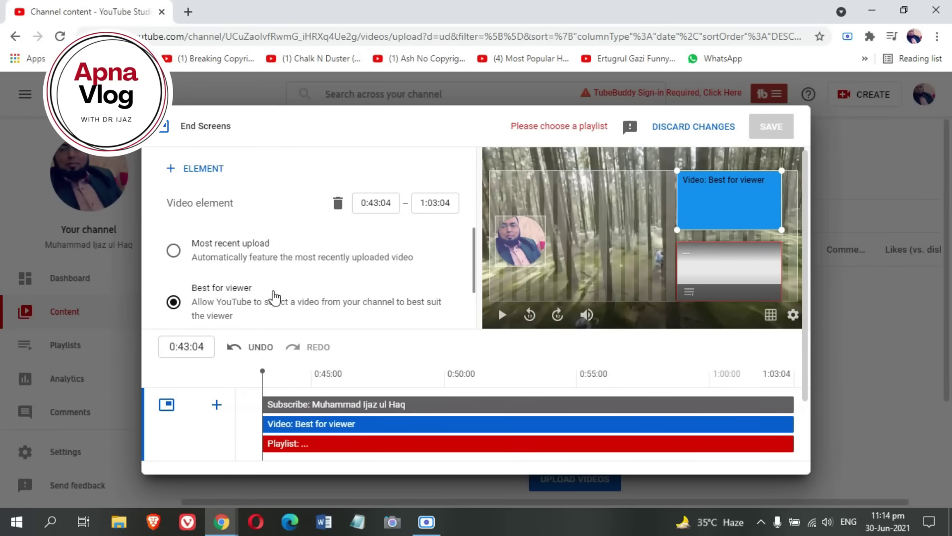
pyautogui.scroll(-2, 275, 297)
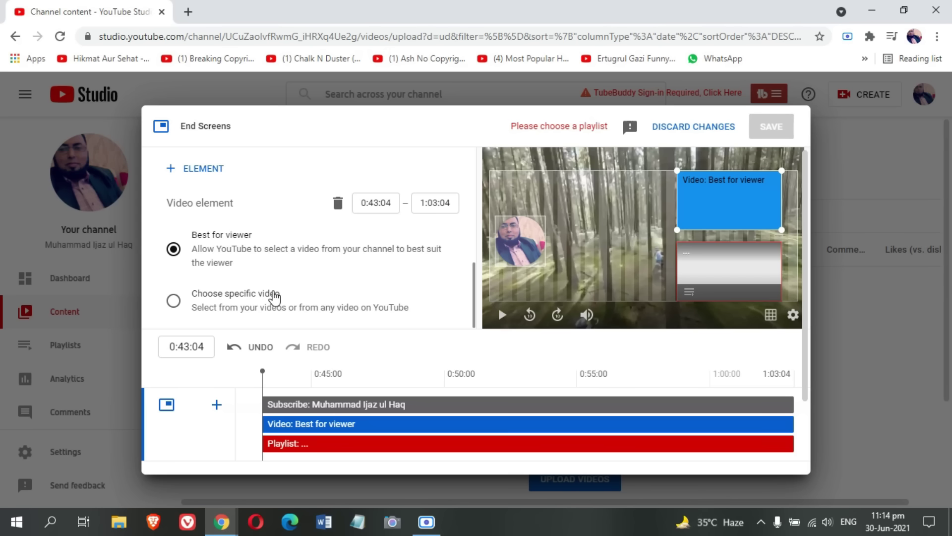
pyautogui.scroll(2, 274, 298)
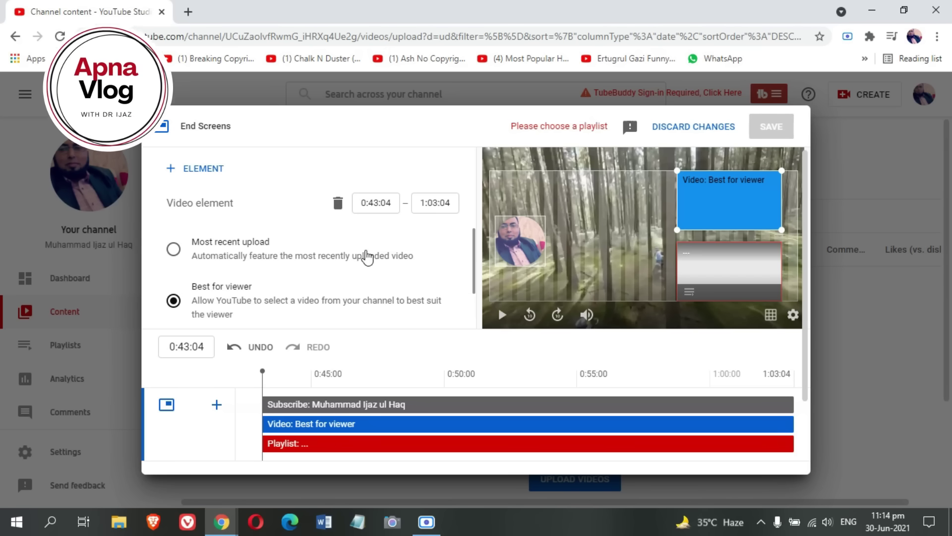
pyautogui.scroll(-2, 367, 255)
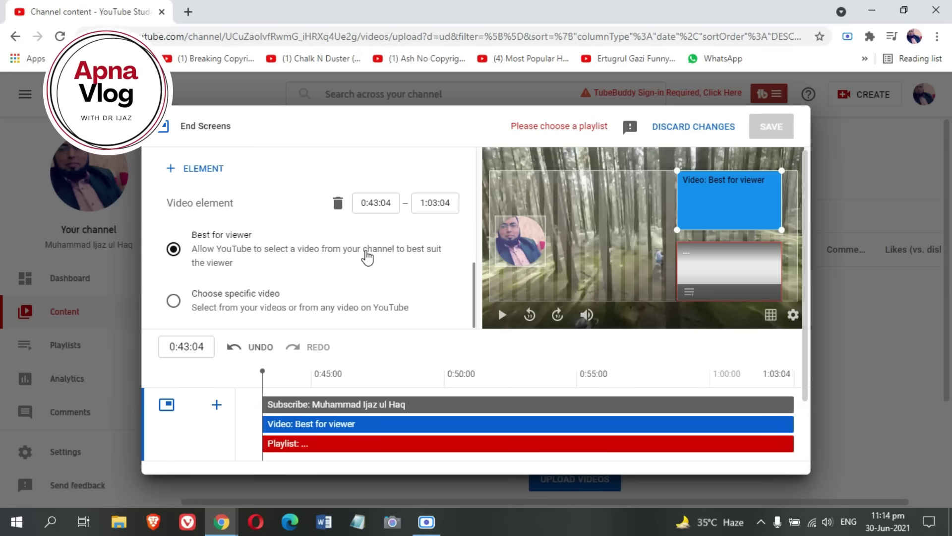
pyautogui.click(266, 300)
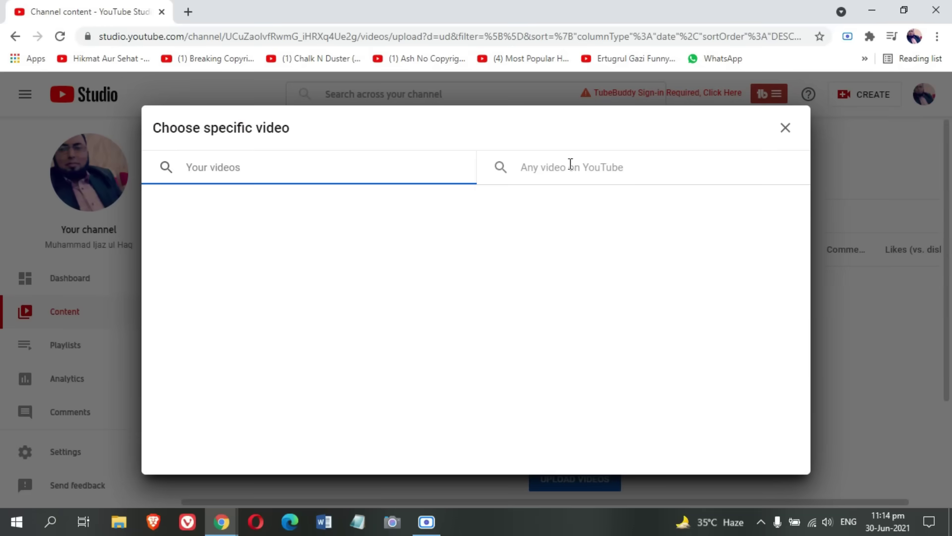
pyautogui.write('apnavlog')
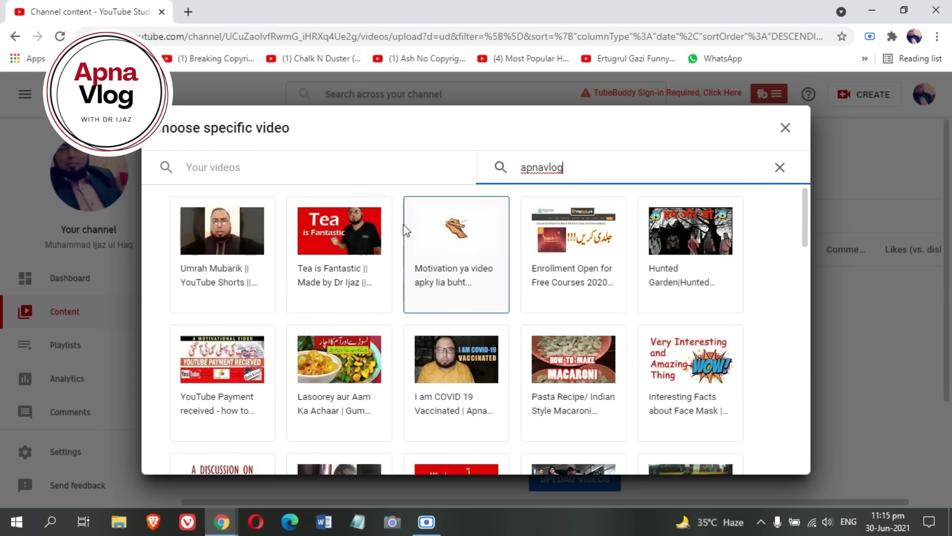
pyautogui.click(343, 230)
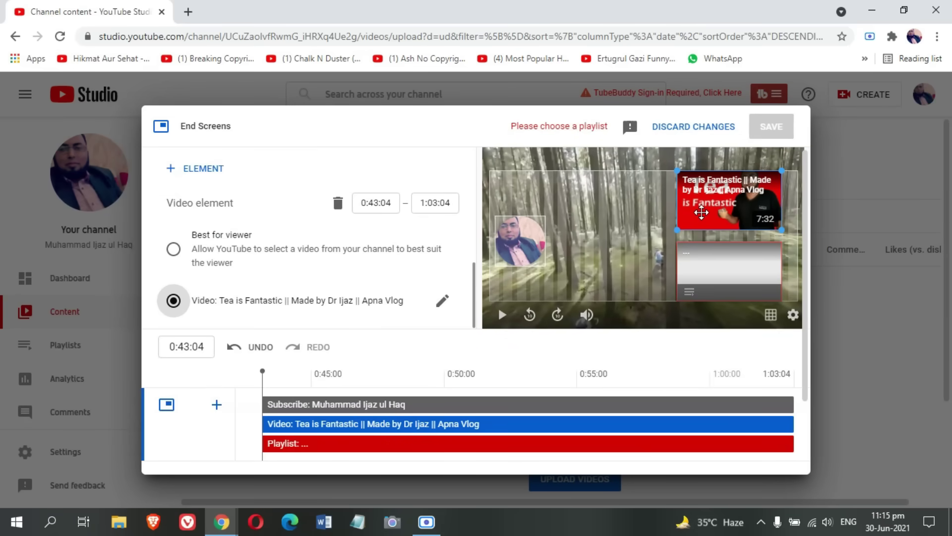
# Step: Assign the Social playlist to the playlist element by searching for apnavlog, and save the end screen
pyautogui.click(708, 274)
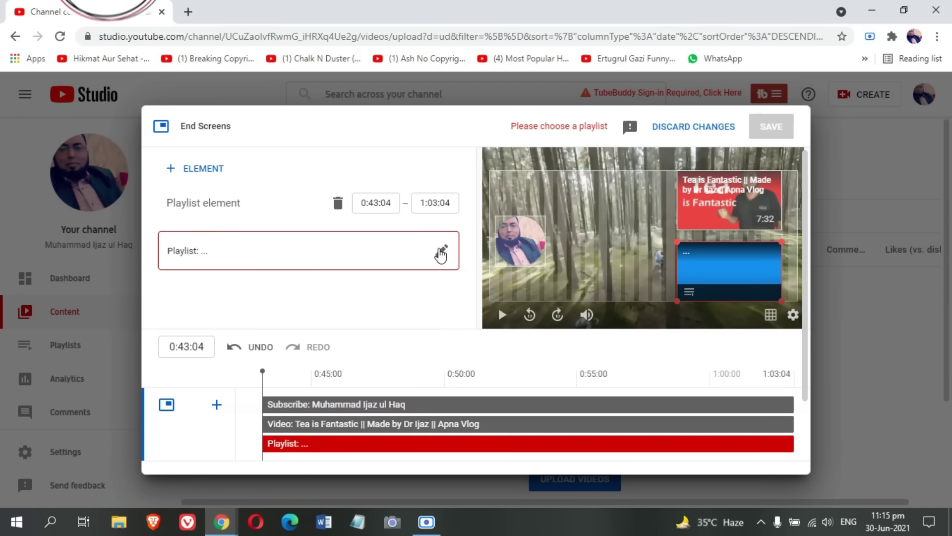
pyautogui.click(181, 254)
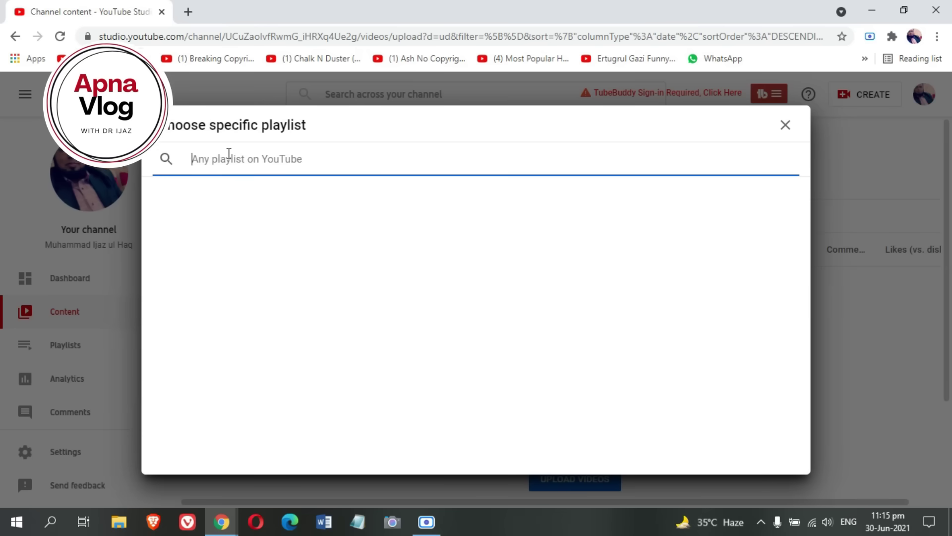
pyautogui.write('apna')
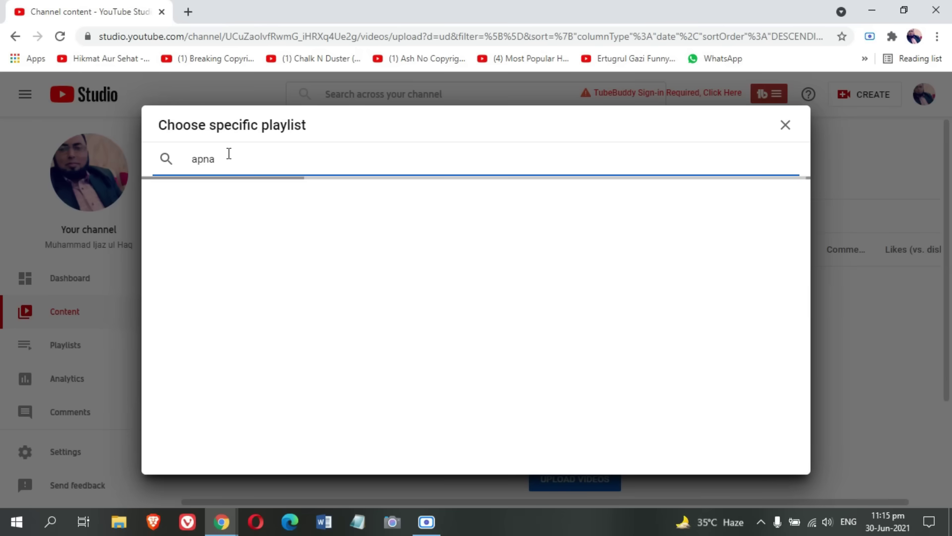
pyautogui.write('vlo')
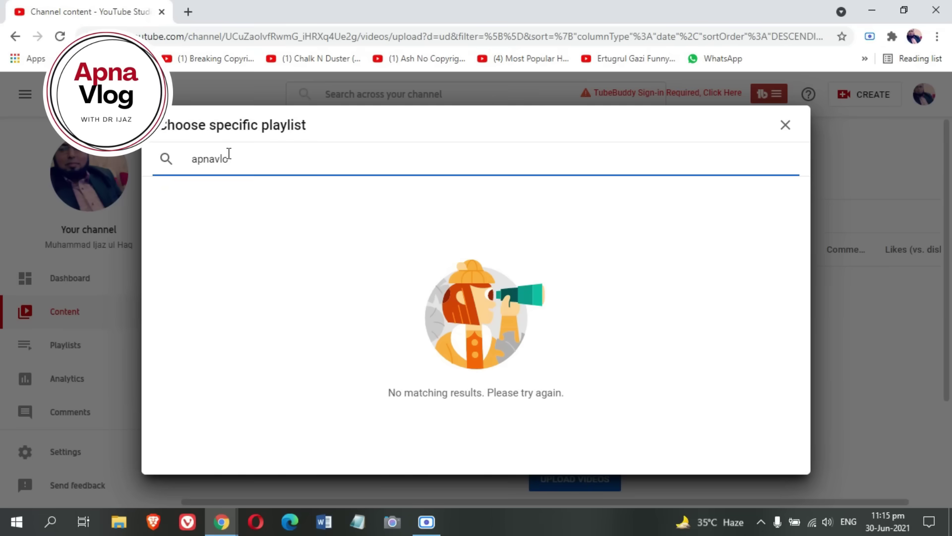
pyautogui.write('g')
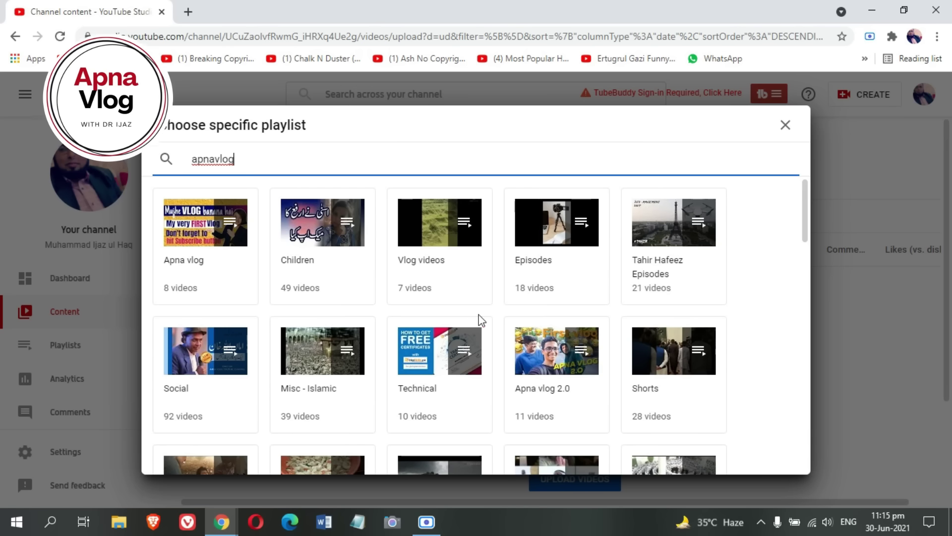
pyautogui.click(186, 364)
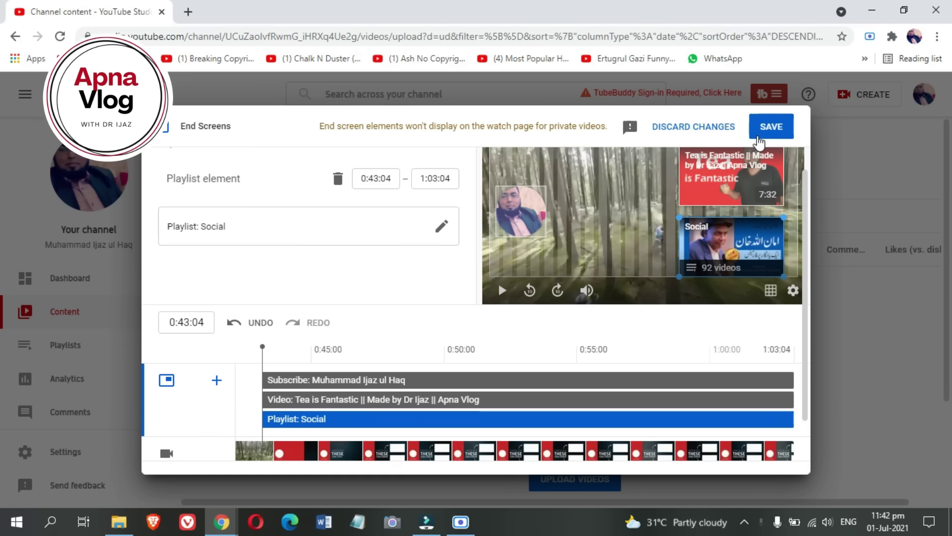
pyautogui.click(774, 128)
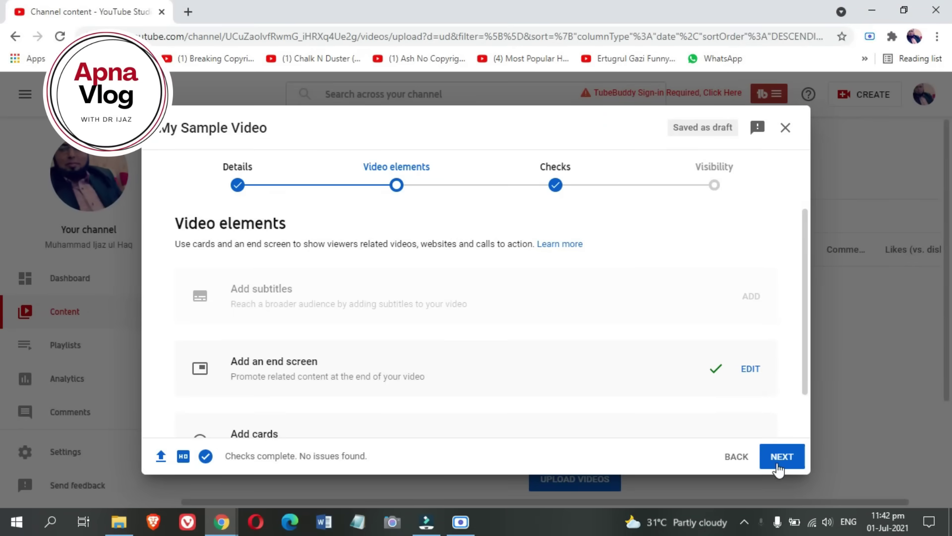
# Step: Continue past the video elements and checks stages, publish My Sample Video as Public, and dismiss the share dialog
pyautogui.click(779, 464)
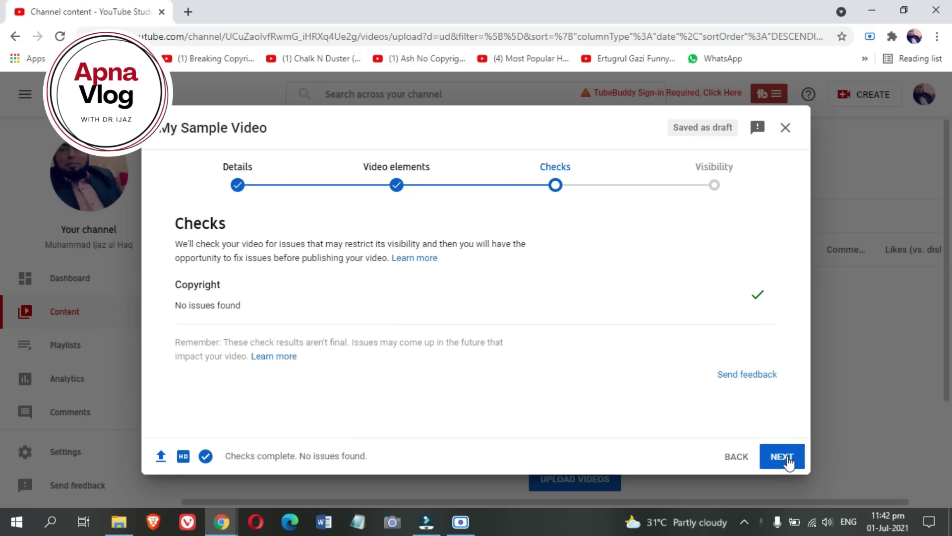
pyautogui.click(782, 456)
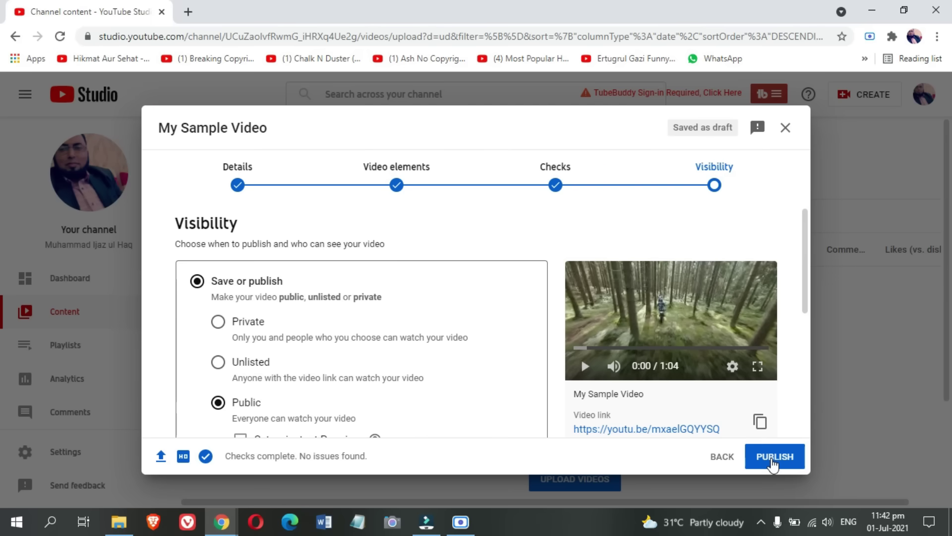
pyautogui.click(772, 462)
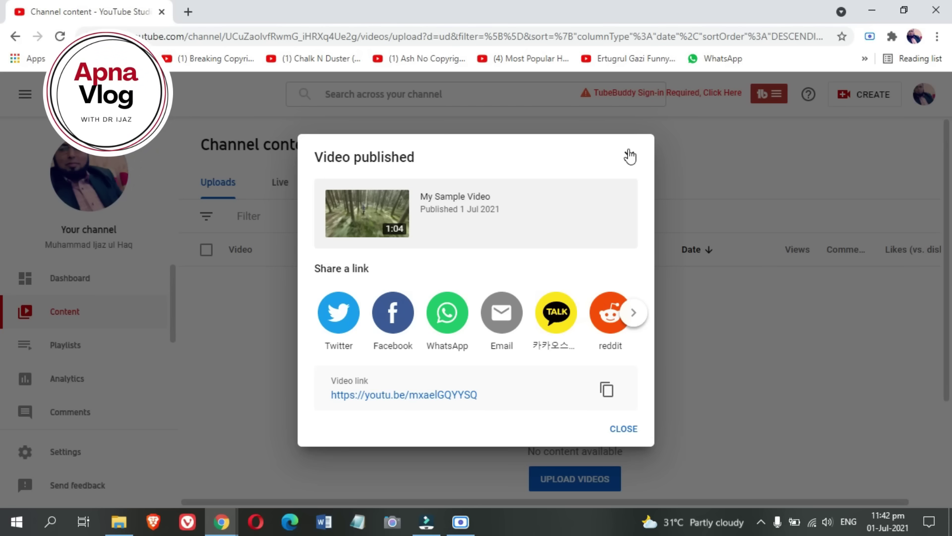
pyautogui.click(630, 157)
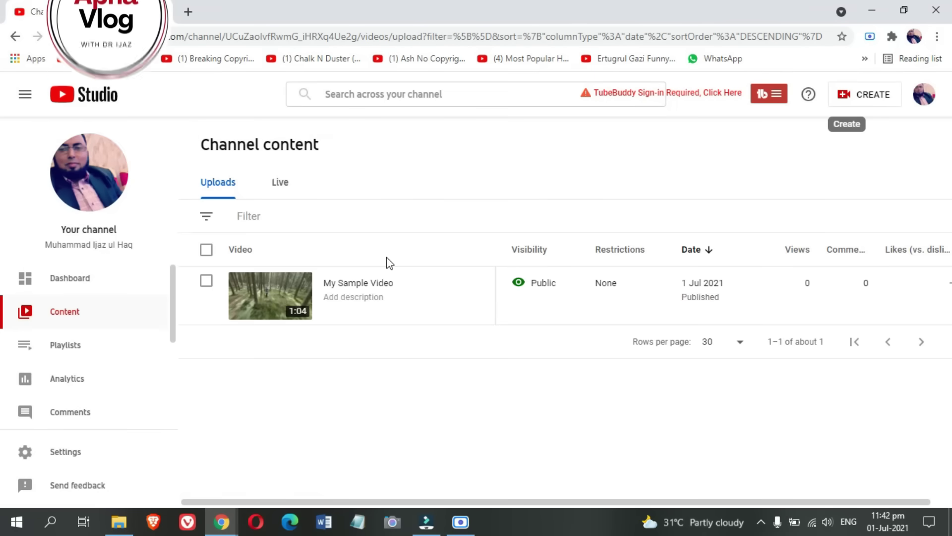
# Step: Open the published My Sample Video on its YouTube watch page and play it at full volume from about 0:42
pyautogui.click(284, 294)
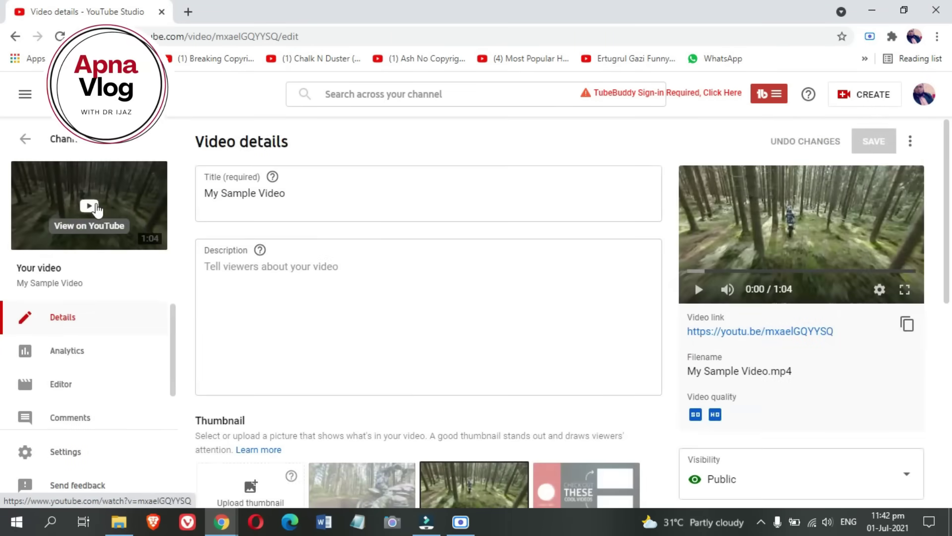
pyautogui.click(97, 204)
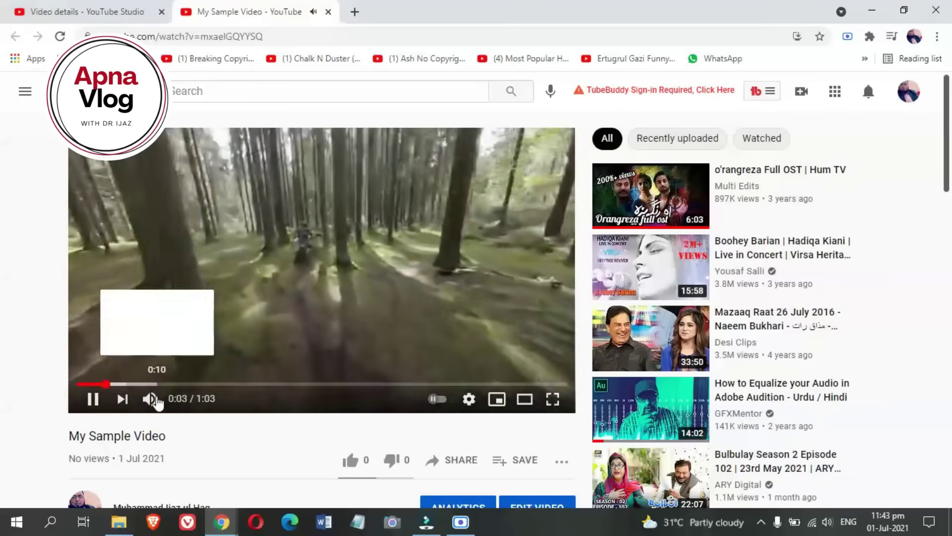
pyautogui.moveTo(189, 400); pyautogui.dragTo(205, 402)
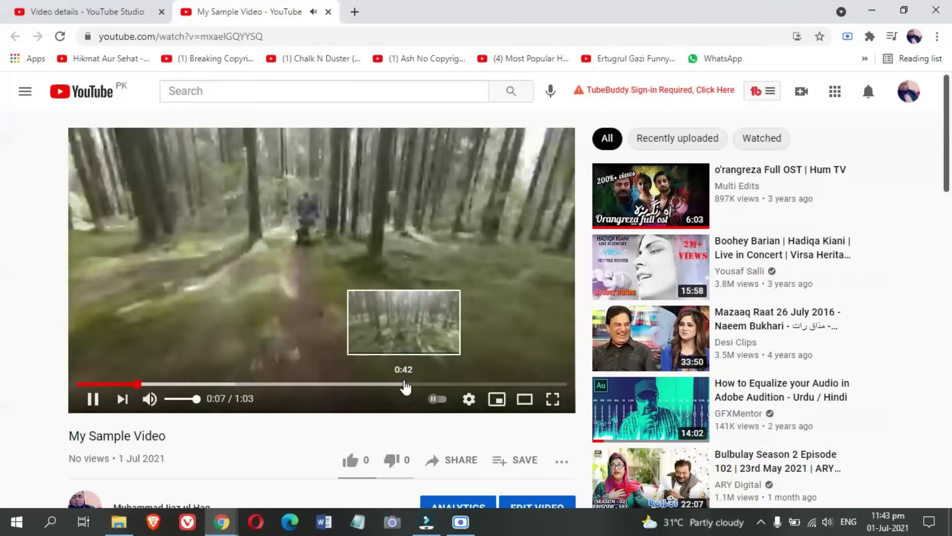
pyautogui.click(404, 385)
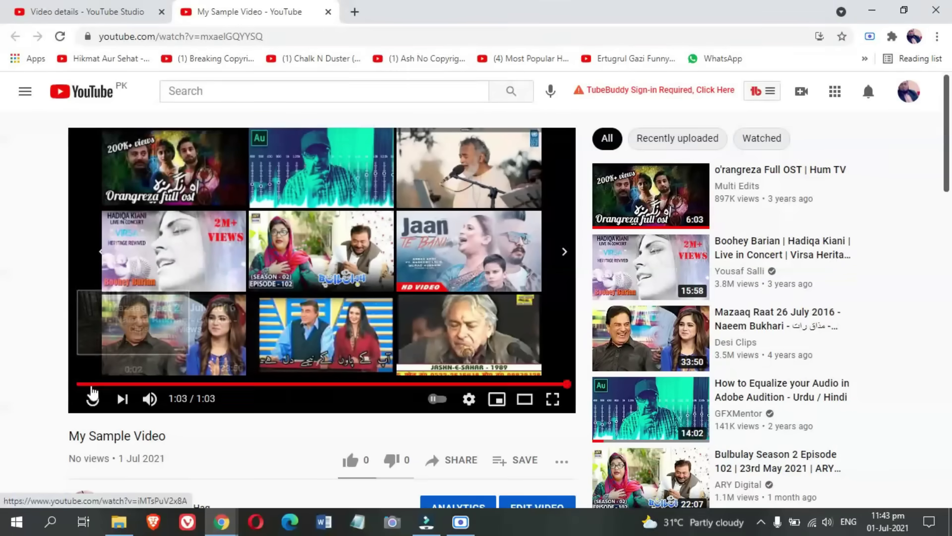
# Step: Replay the video, skip ahead to the end card, and pause at 0:48 to check the end screen elements
pyautogui.click(92, 400)
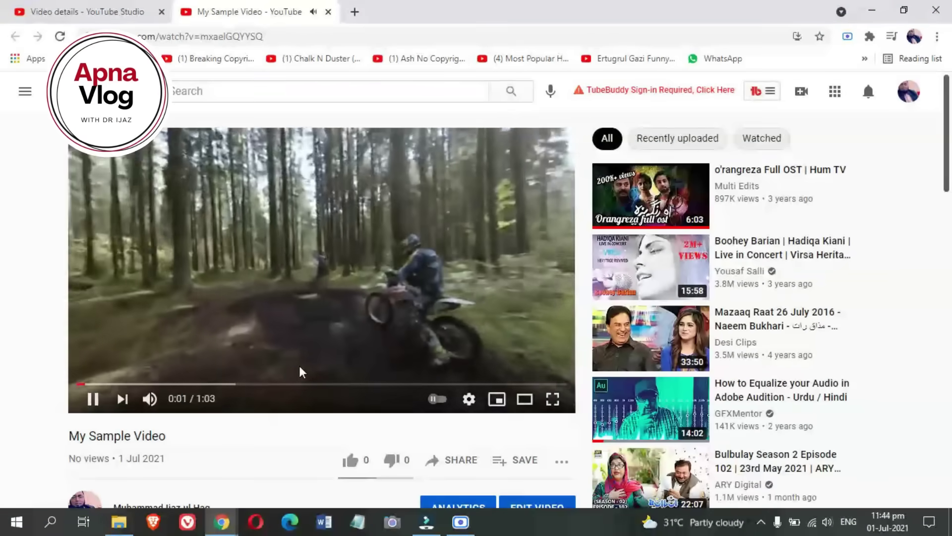
pyautogui.click(436, 384)
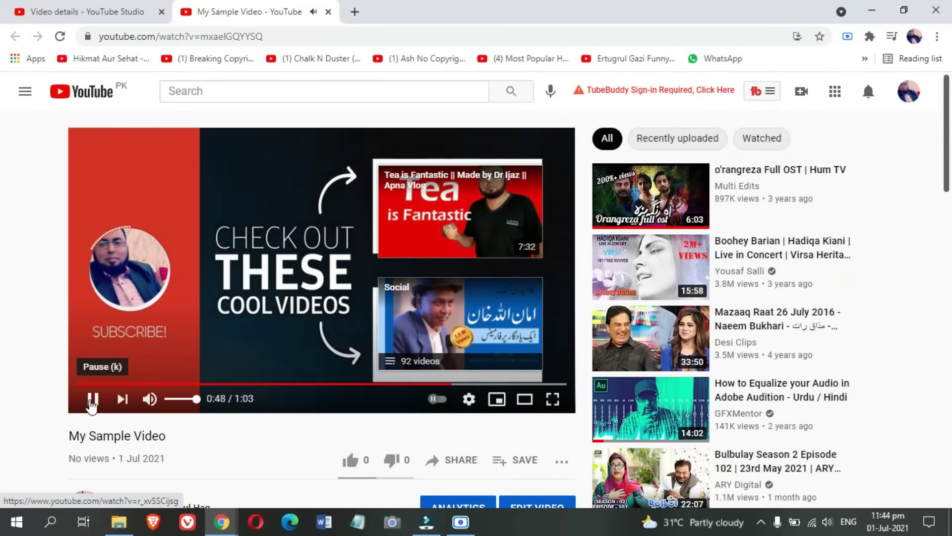
pyautogui.click(91, 402)
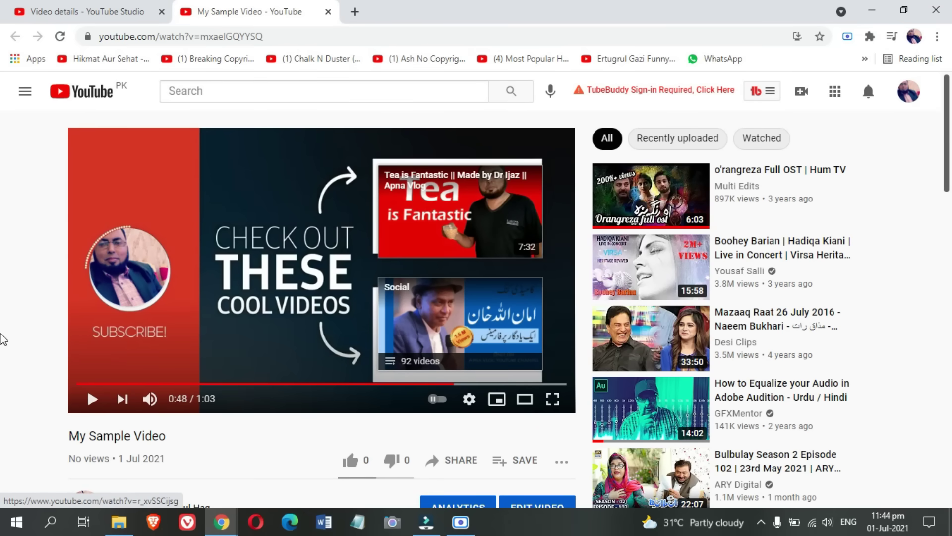